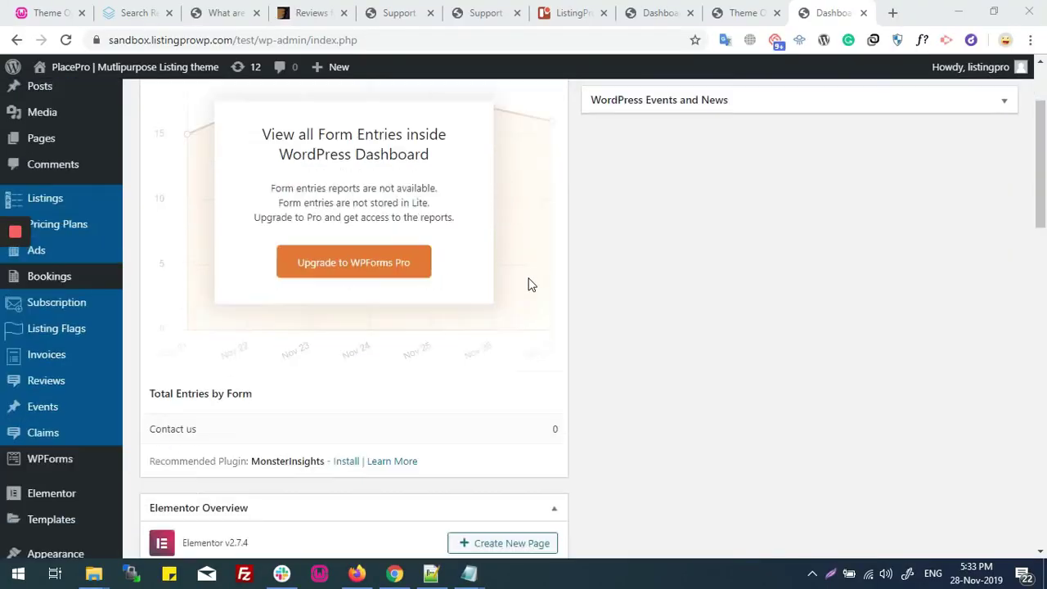
pyautogui.scroll(-2, 528, 284)
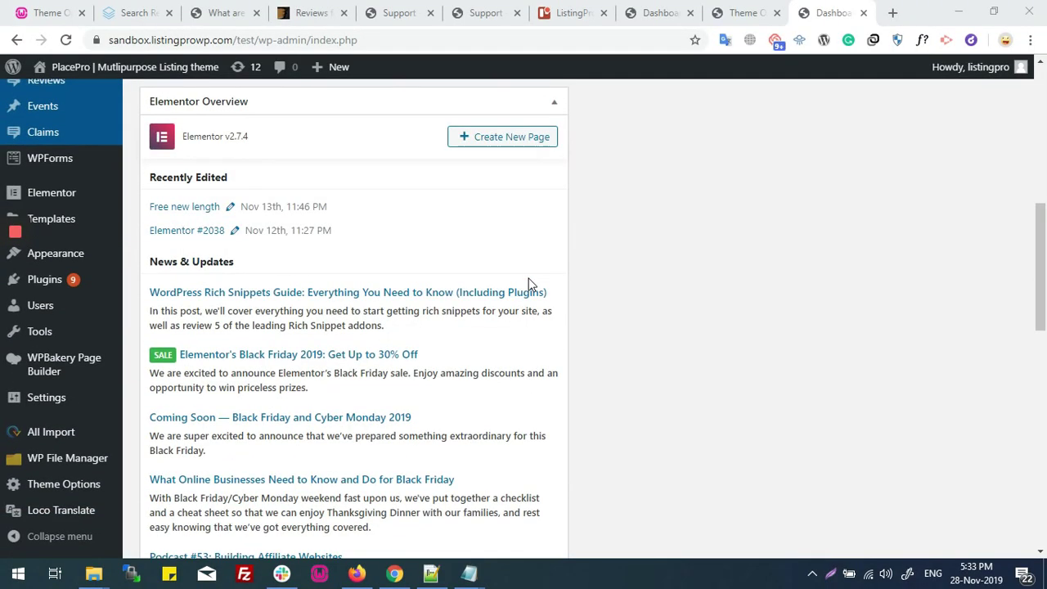
# Go back to the WordPress admin dashboard and bring the Loco Translate sidebar menu into view.
pyautogui.scroll(8, 529, 284)
pyautogui.moveTo(196, 72)
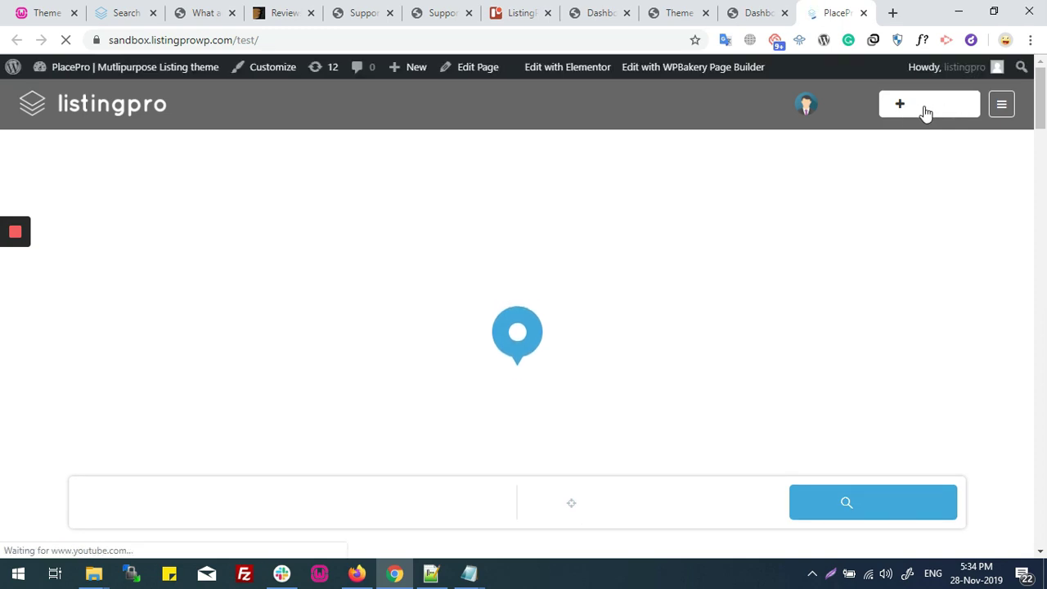
pyautogui.click(740, 10)
pyautogui.scroll(-5, 351, 289)
# Open the Listingpro theme bundle in Loco Translate, which reports no translations found.
pyautogui.moveTo(72, 514)
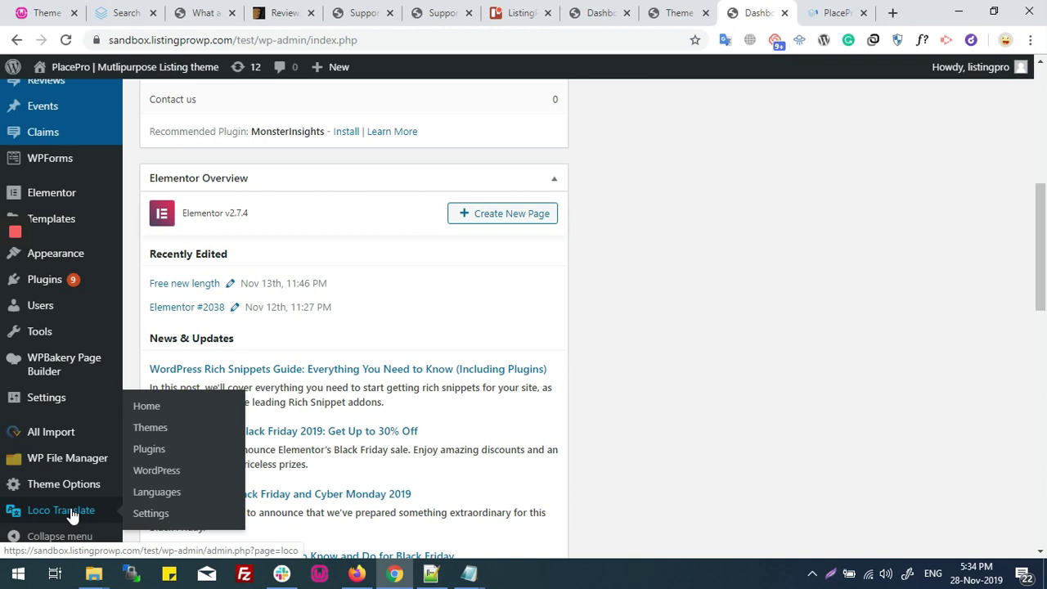
pyautogui.click(68, 520)
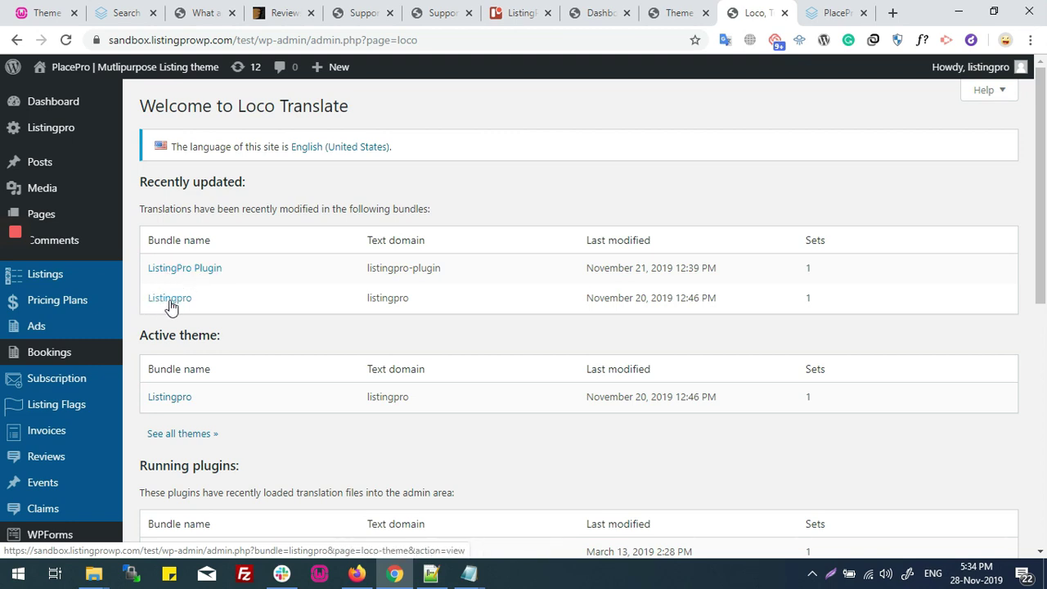
pyautogui.click(170, 302)
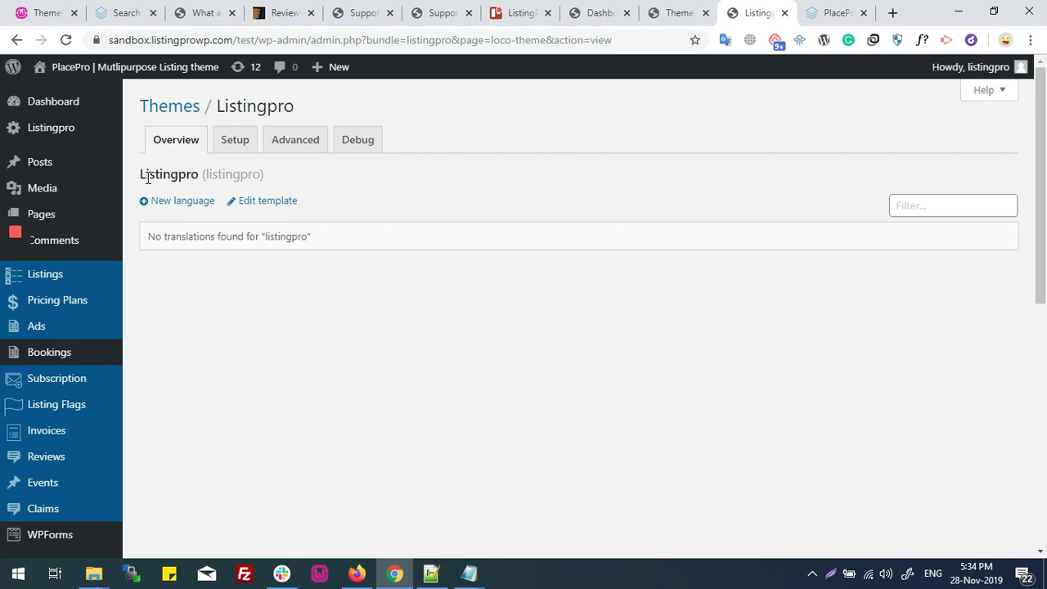
pyautogui.moveTo(139, 174); pyautogui.dragTo(285, 185)
pyautogui.moveTo(149, 236); pyautogui.dragTo(311, 237)
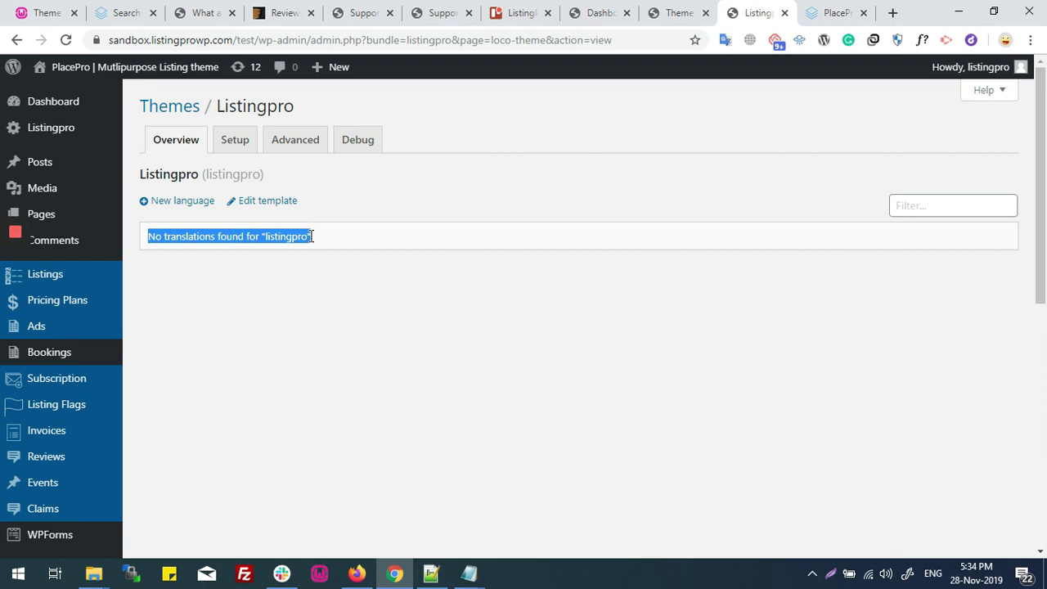
pyautogui.click(312, 237)
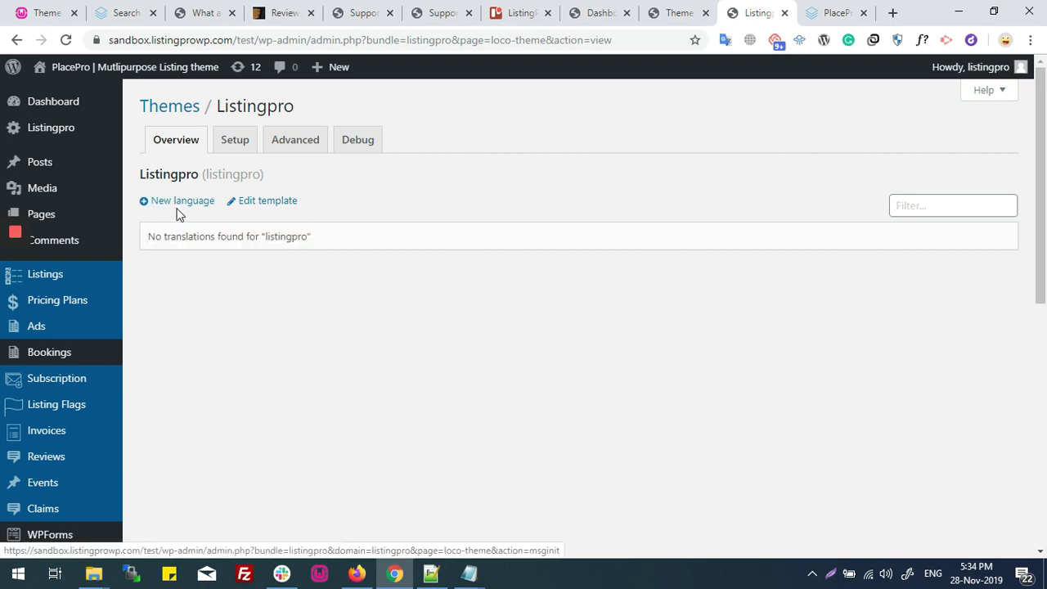
# Create an English (United States) translation of the Listingpro theme in the Author languages folder.
pyautogui.click(163, 205)
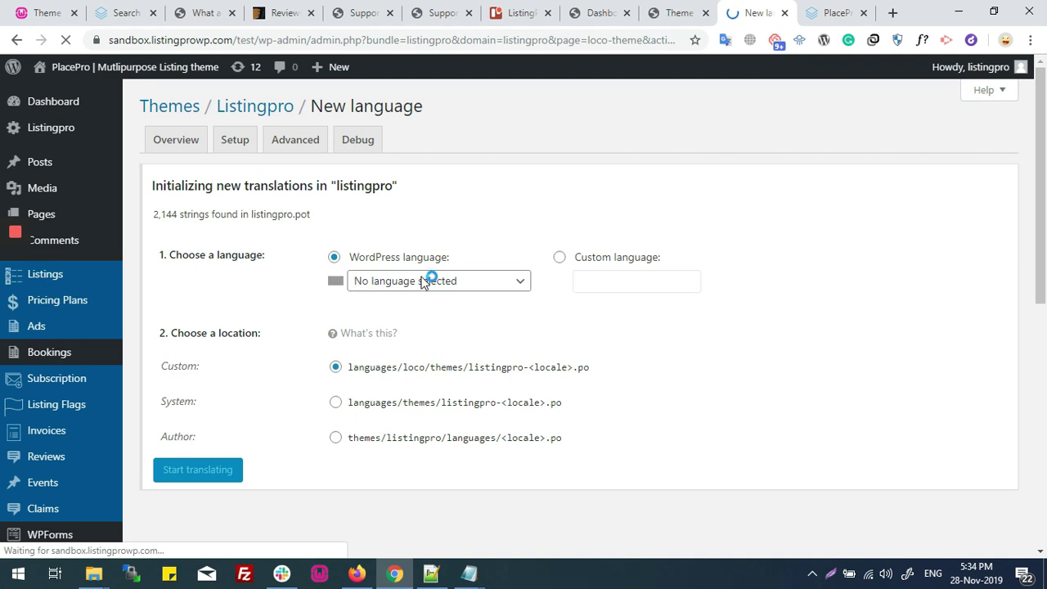
pyautogui.click(422, 280)
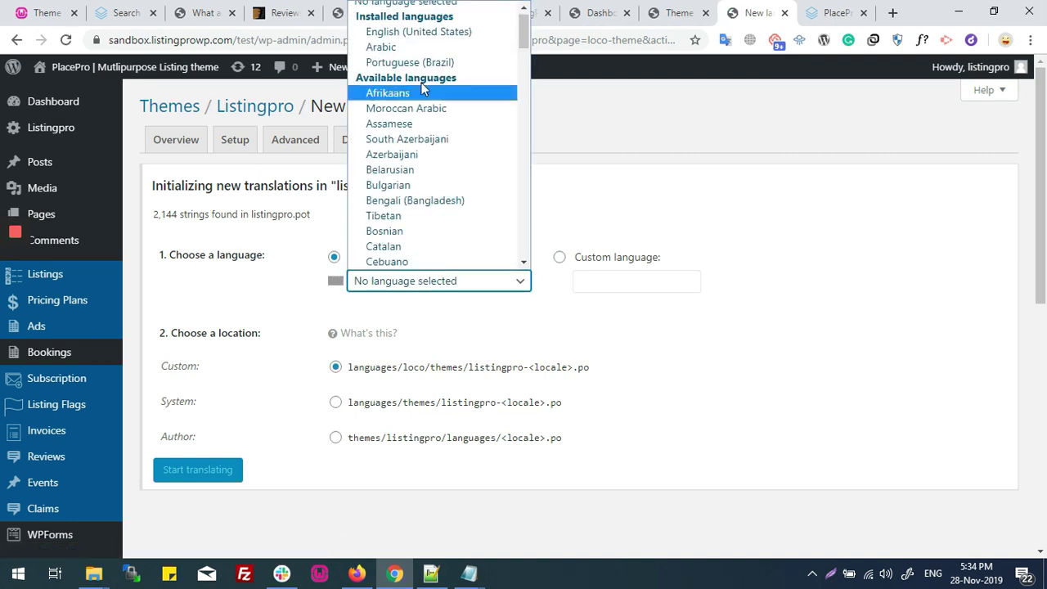
pyautogui.click(438, 33)
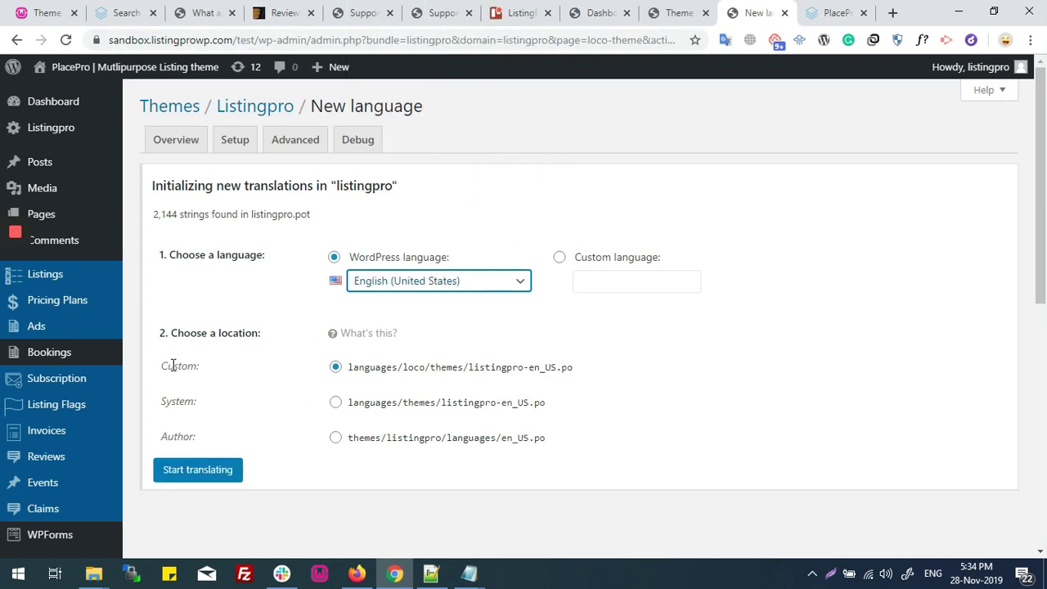
pyautogui.click(357, 444)
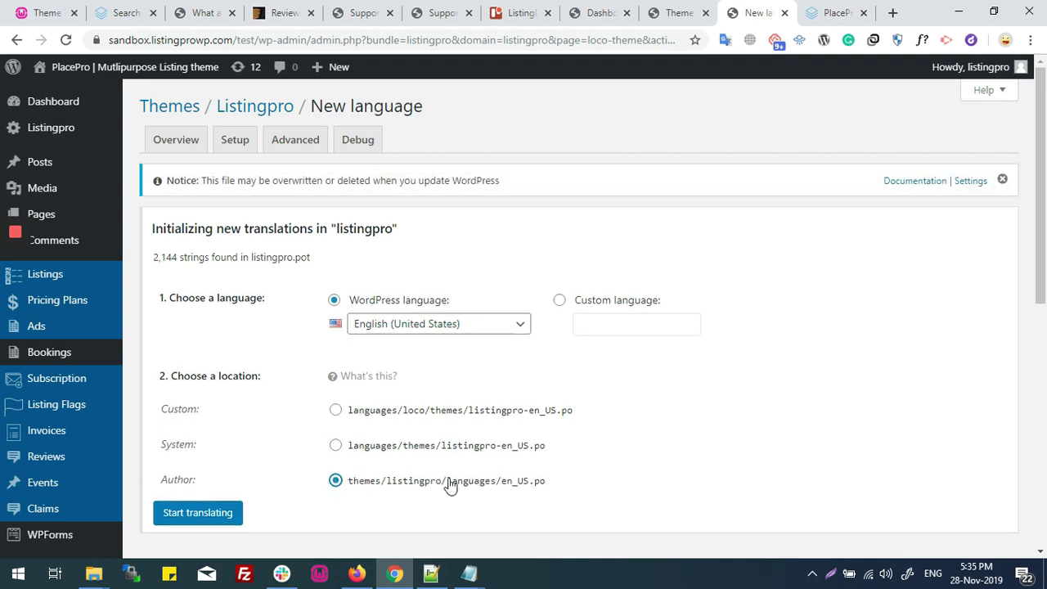
pyautogui.click(183, 515)
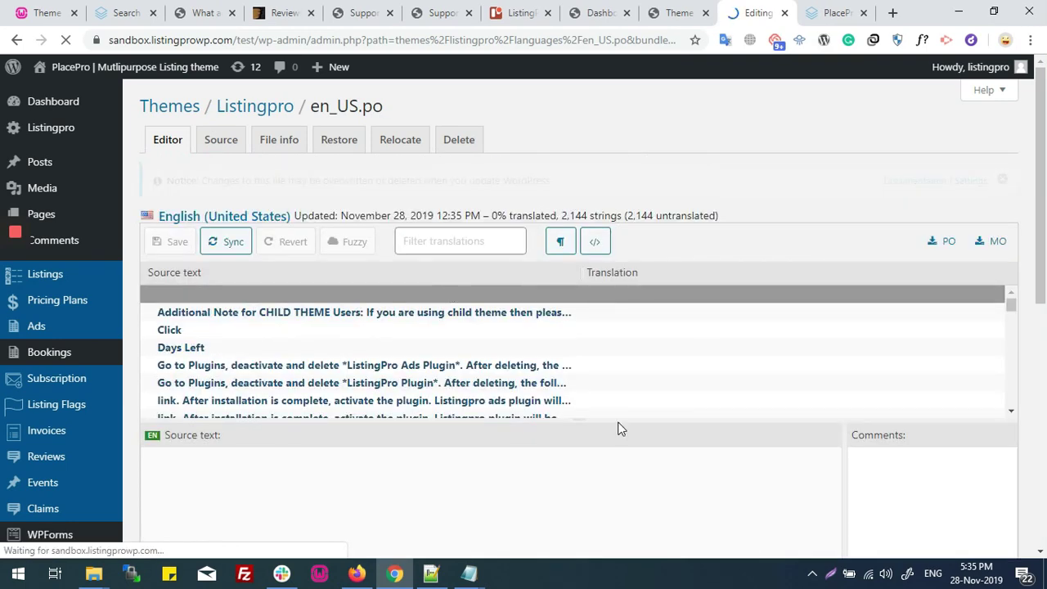
# Sync the theme's en_US file with its template and filter the strings for 'add li'.
pyautogui.click(231, 250)
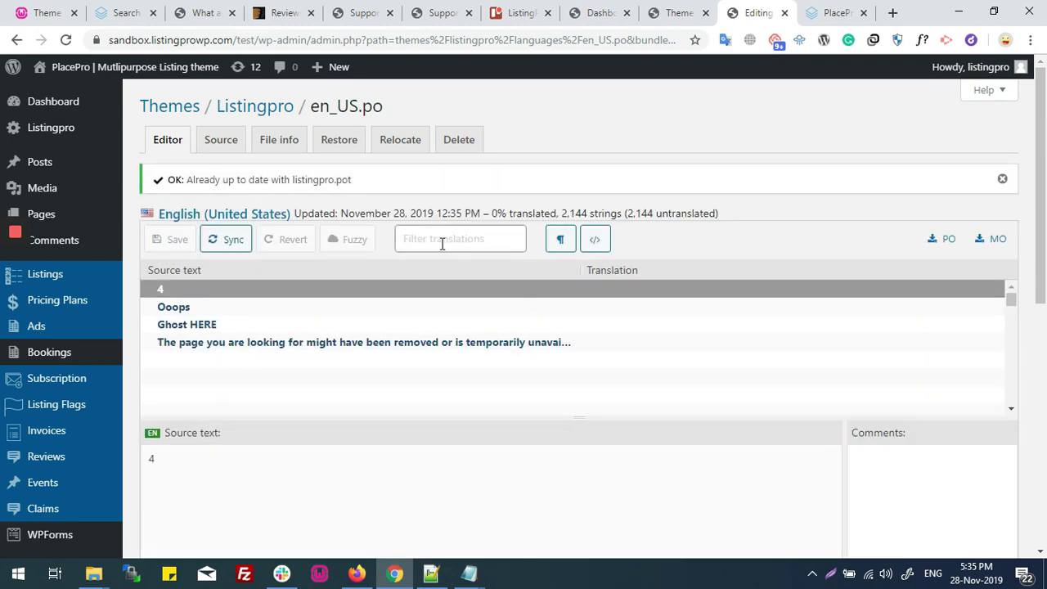
pyautogui.click(441, 242)
pyautogui.write('add listing')
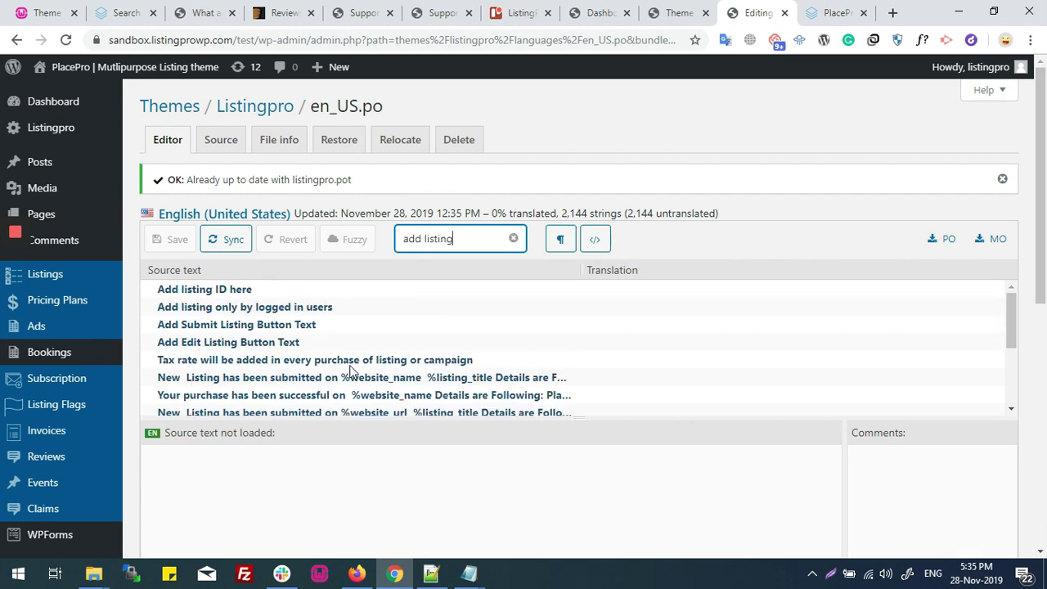
pyautogui.scroll(-2, 350, 371)
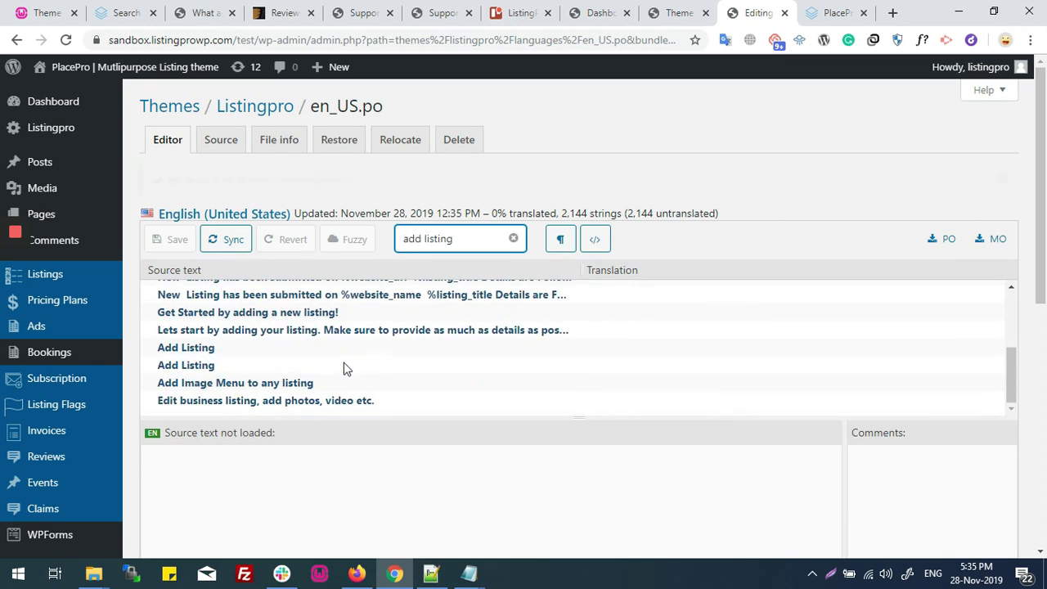
# Translate both Add Listing strings as 'ListingPro'.
pyautogui.click(194, 297)
pyautogui.scroll(-2, 355, 368)
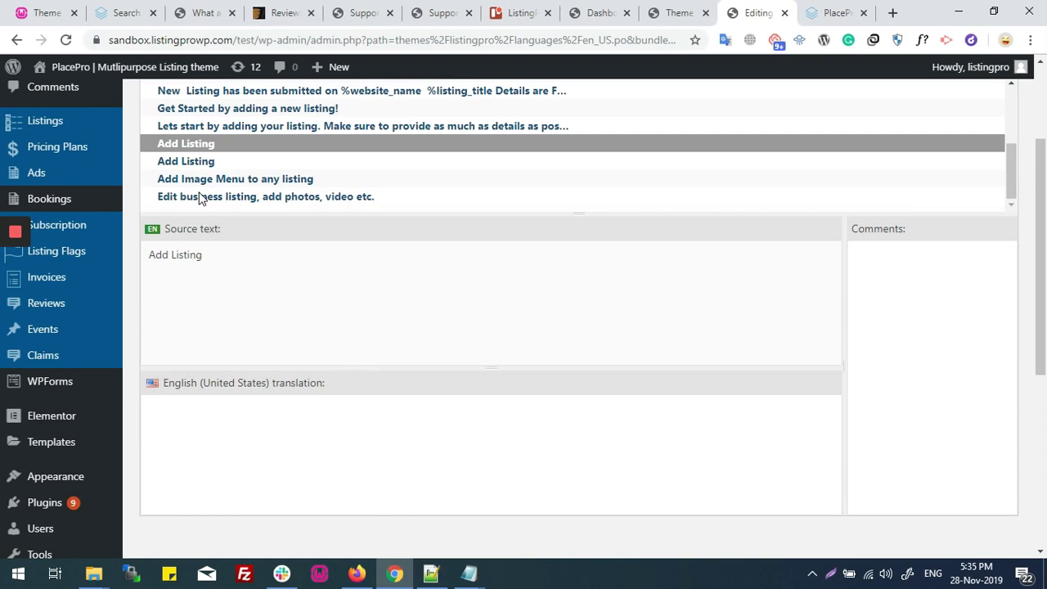
pyautogui.click(269, 415)
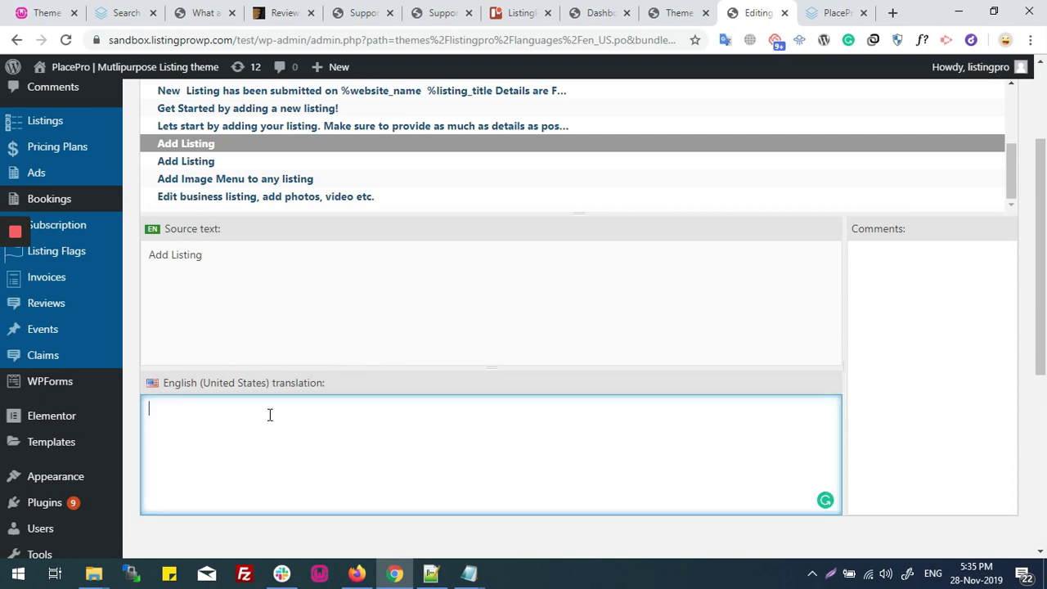
pyautogui.write('List')
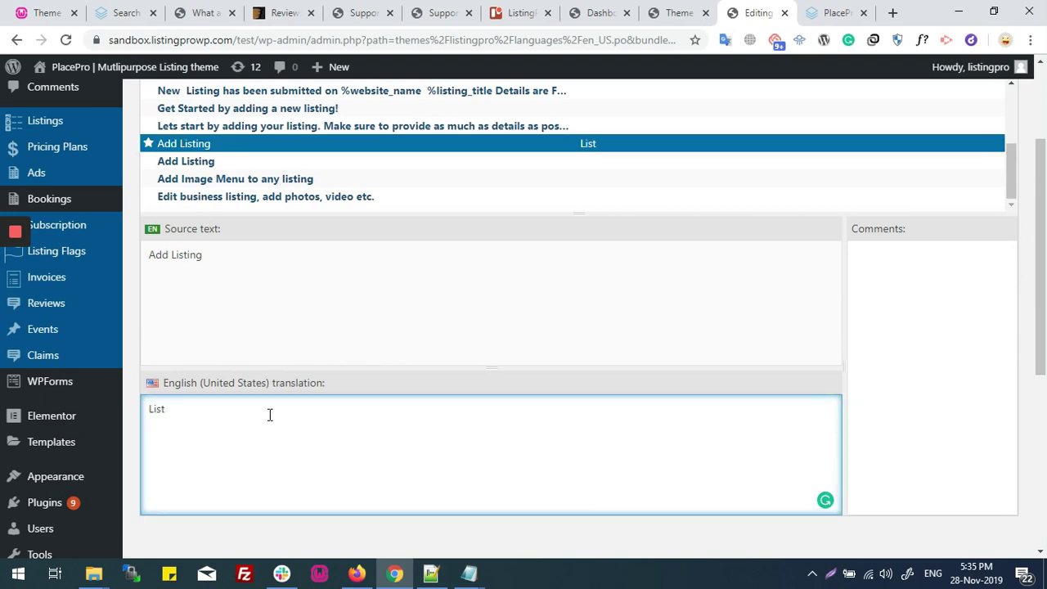
pyautogui.write('ingPro')
pyautogui.hotkey('ctrl', 'a')
pyautogui.hotkey('ctrl', 'c')
pyautogui.click(188, 161)
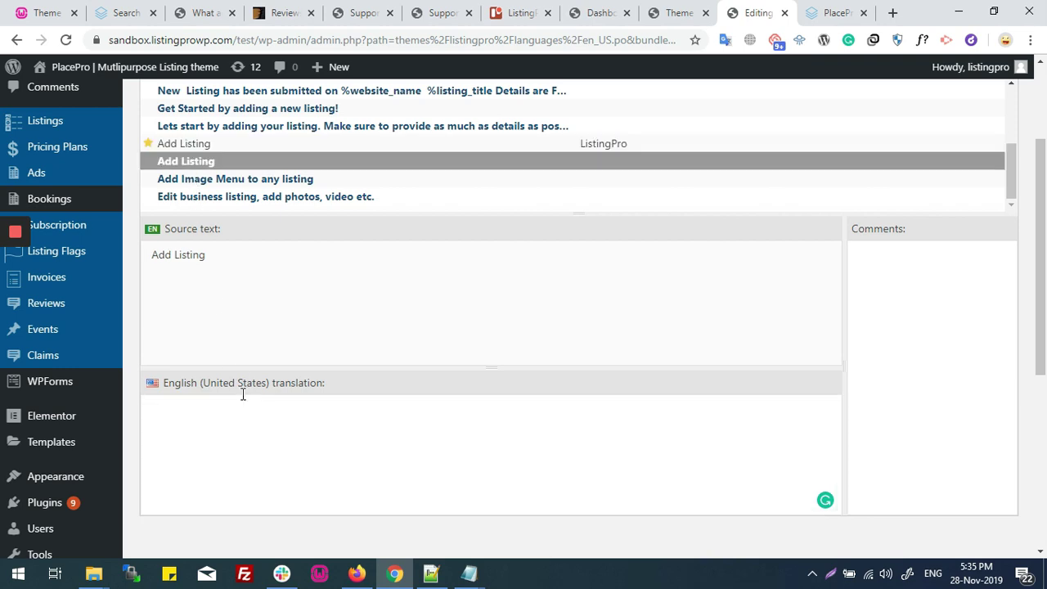
pyautogui.click(243, 416)
pyautogui.hotkey('ctrl', 'v')
# Save the en_US translation file and check the saved confirmation.
pyautogui.scroll(2, 242, 413)
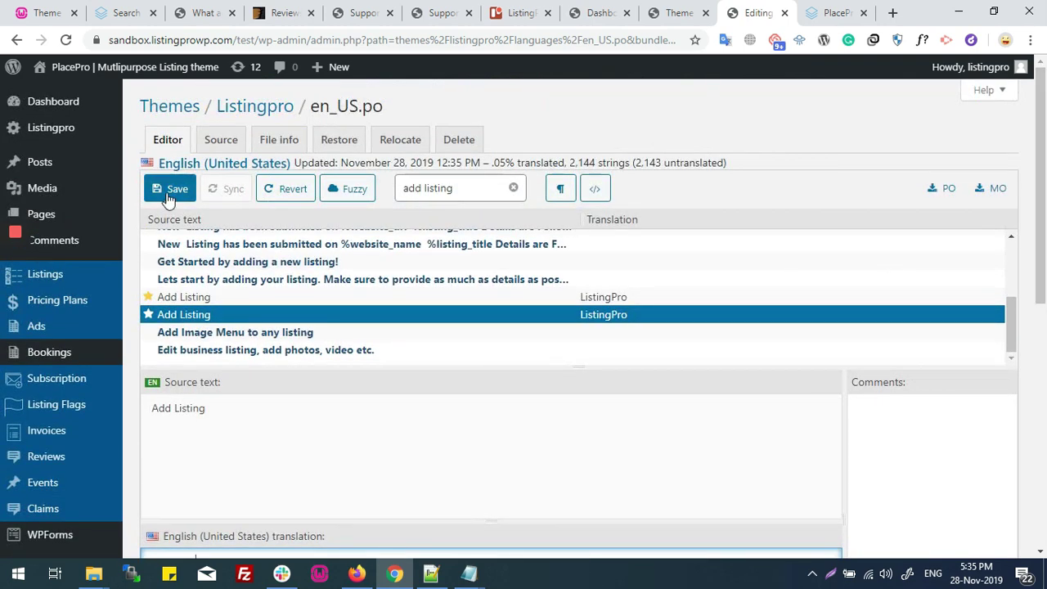
pyautogui.click(170, 188)
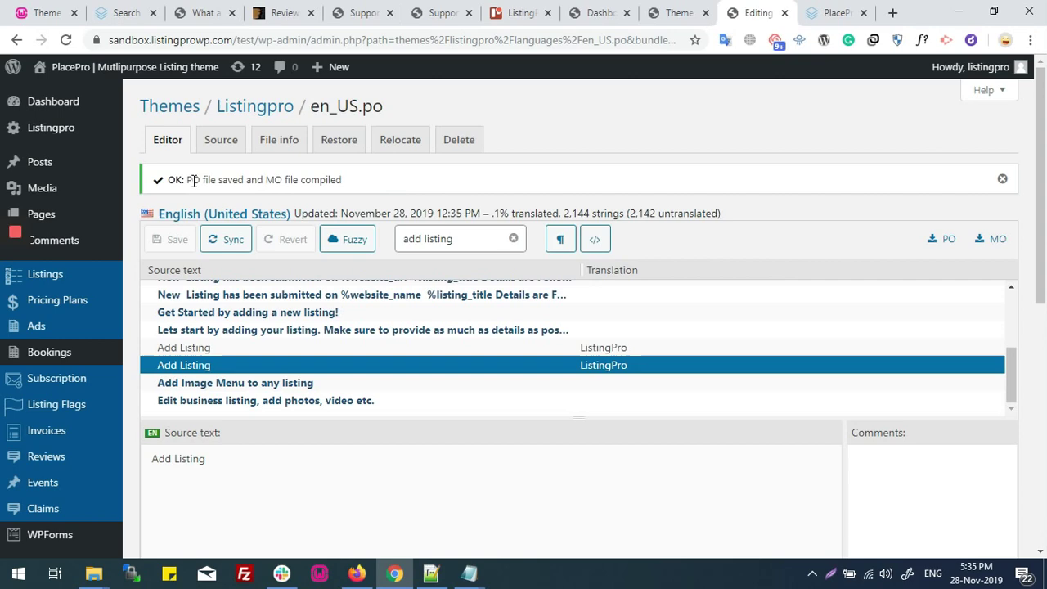
pyautogui.moveTo(194, 181); pyautogui.dragTo(338, 181)
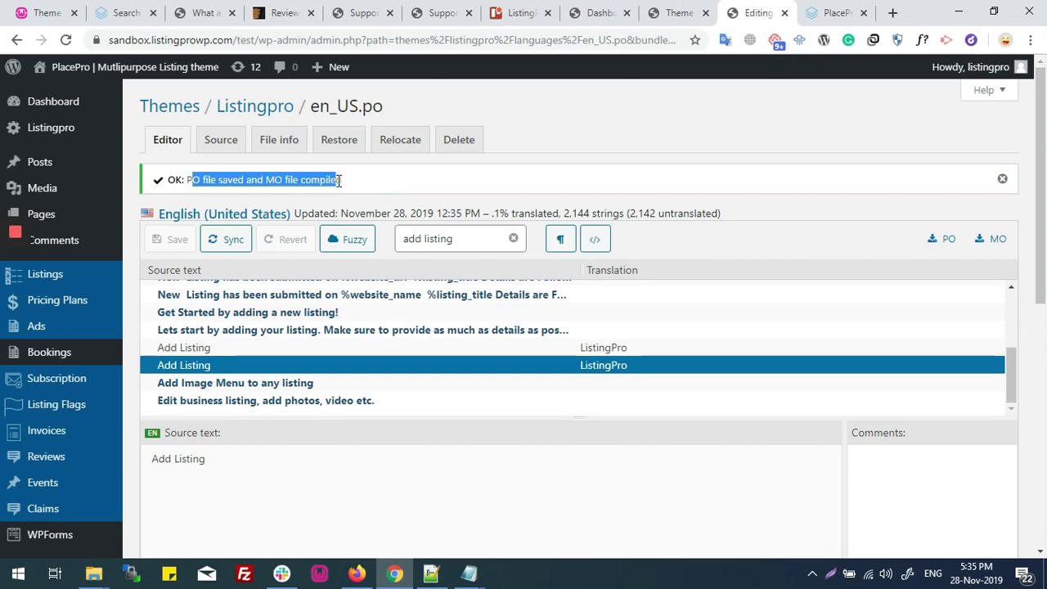
pyautogui.click(347, 185)
# Reload the site's home page and follow the renamed + ListingPro header button.
pyautogui.click(824, 7)
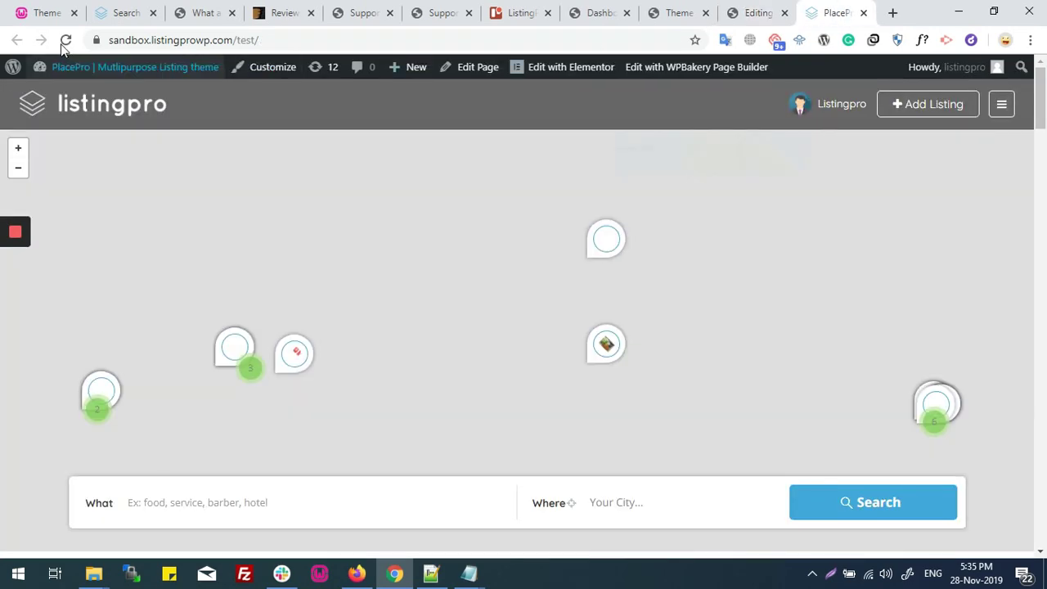
pyautogui.click(64, 41)
pyautogui.moveTo(416, 66)
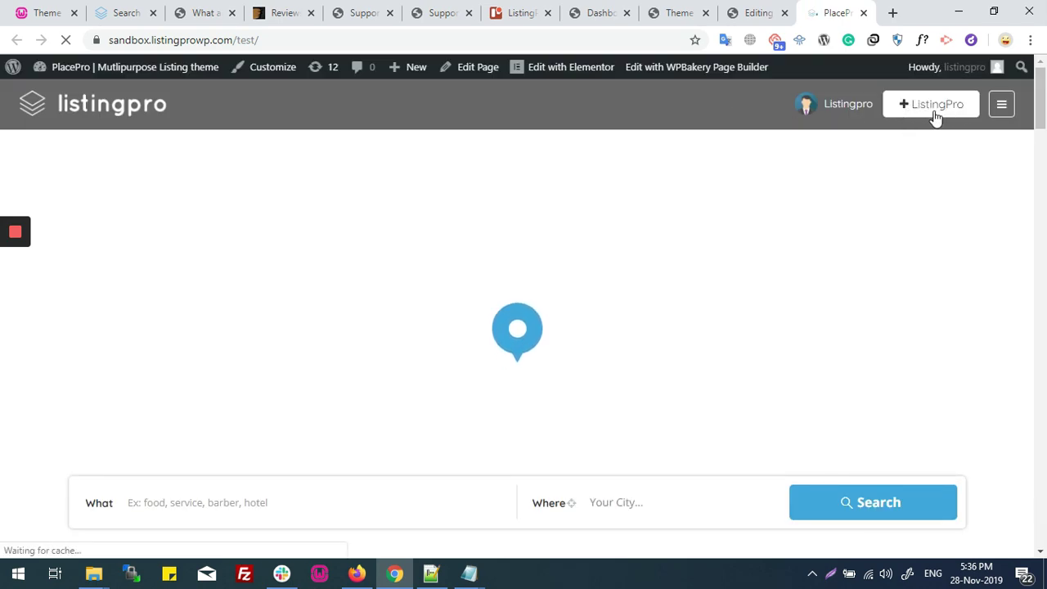
pyautogui.click(934, 117)
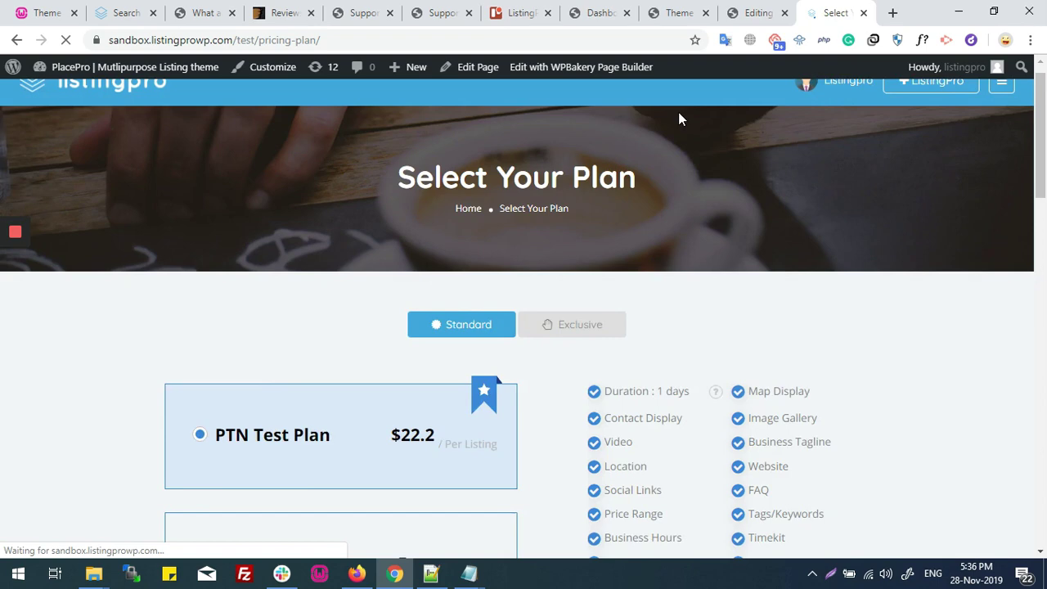
# Review the pricing plan cards, pointing out the Duration and Contact Display features.
pyautogui.scroll(2, 591, 143)
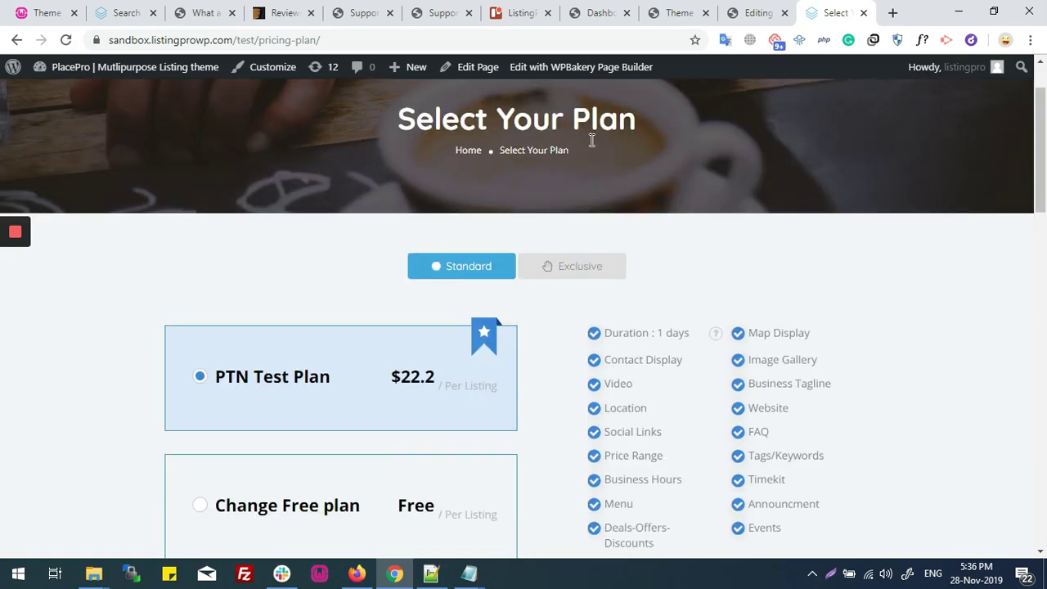
pyautogui.scroll(-3, 590, 141)
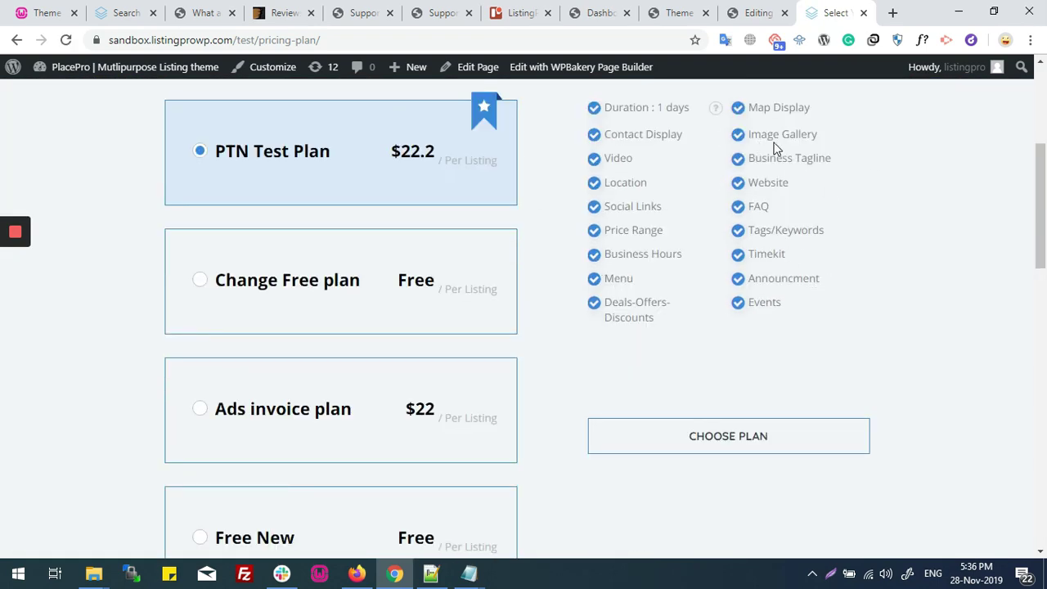
pyautogui.scroll(1, 650, 211)
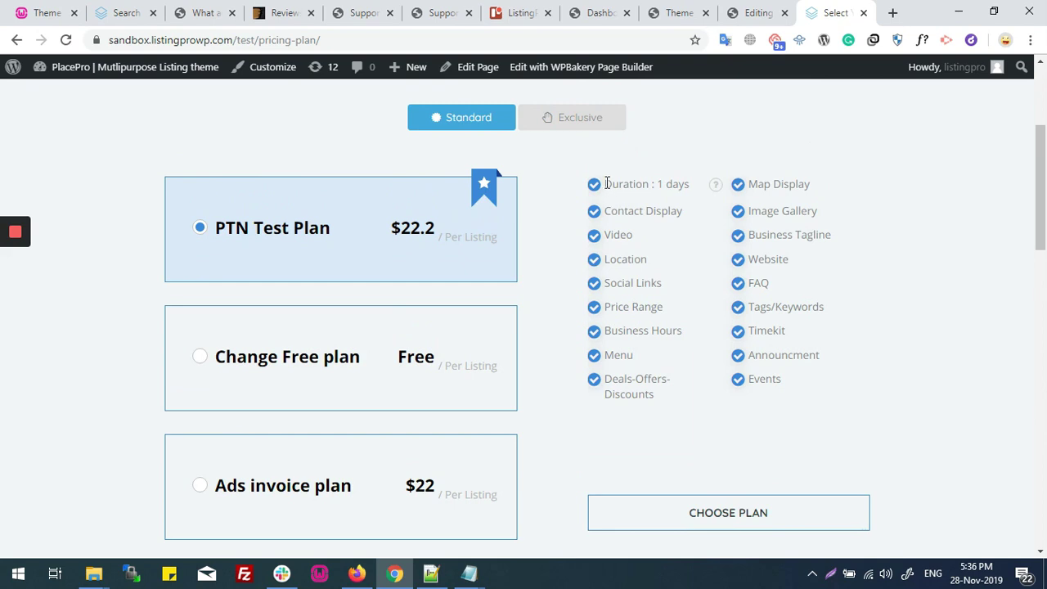
pyautogui.moveTo(606, 183); pyautogui.dragTo(652, 185)
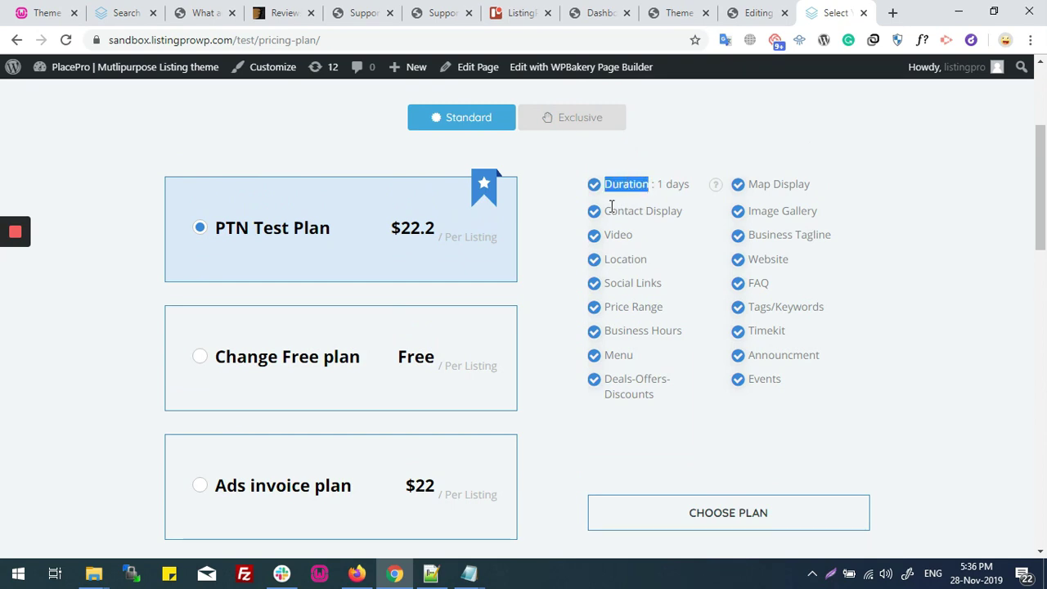
pyautogui.moveTo(604, 211); pyautogui.dragTo(685, 214)
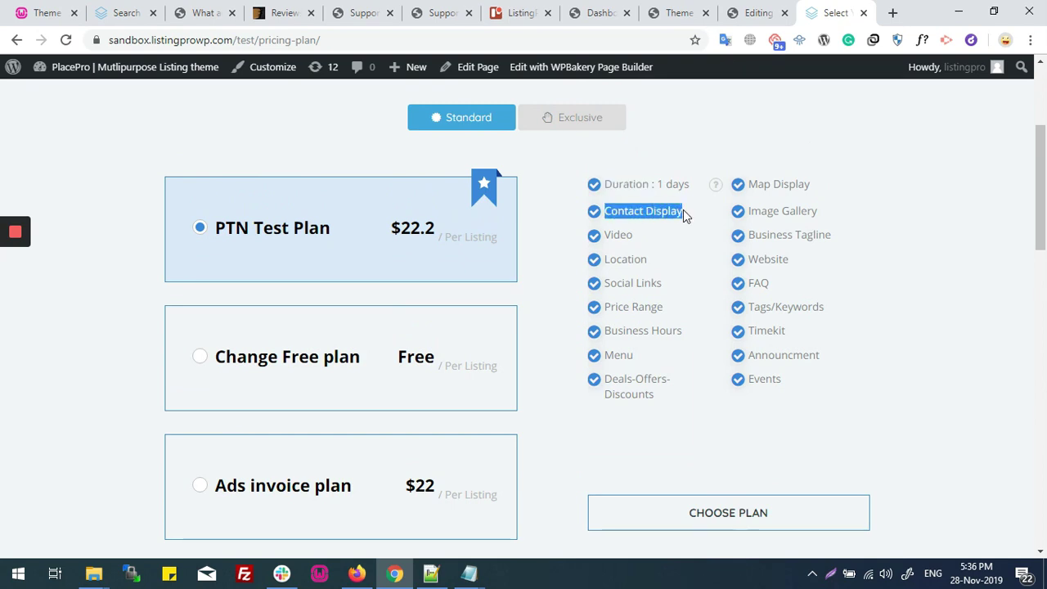
# Open Loco Translate's Plugins list showing ListingPro Plugin, Ads, Bookings and Reviews.
pyautogui.click(744, 10)
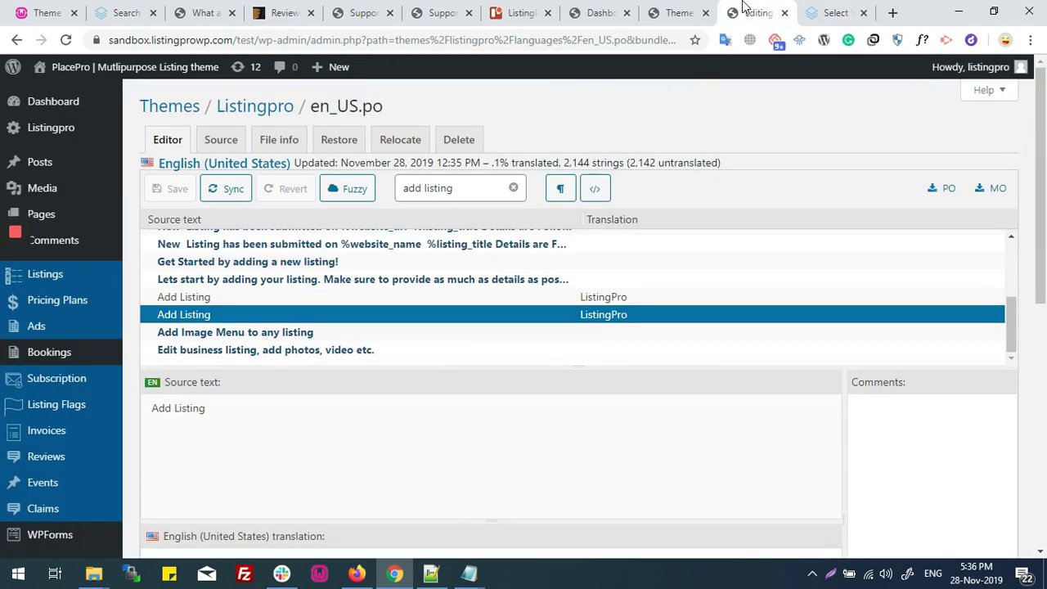
pyautogui.scroll(-10, 47, 409)
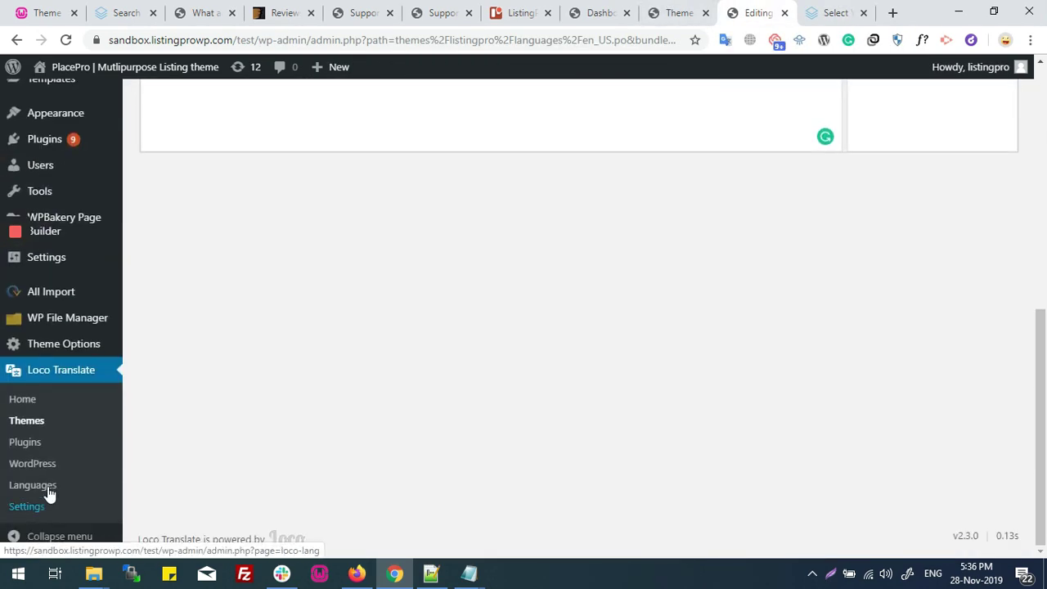
pyautogui.click(27, 443)
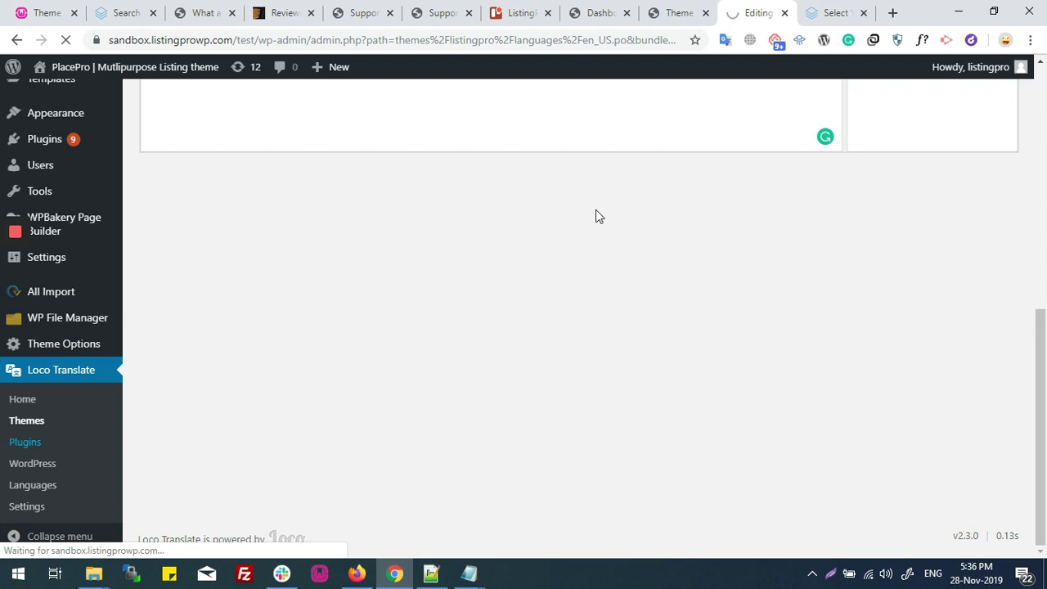
pyautogui.click(853, 6)
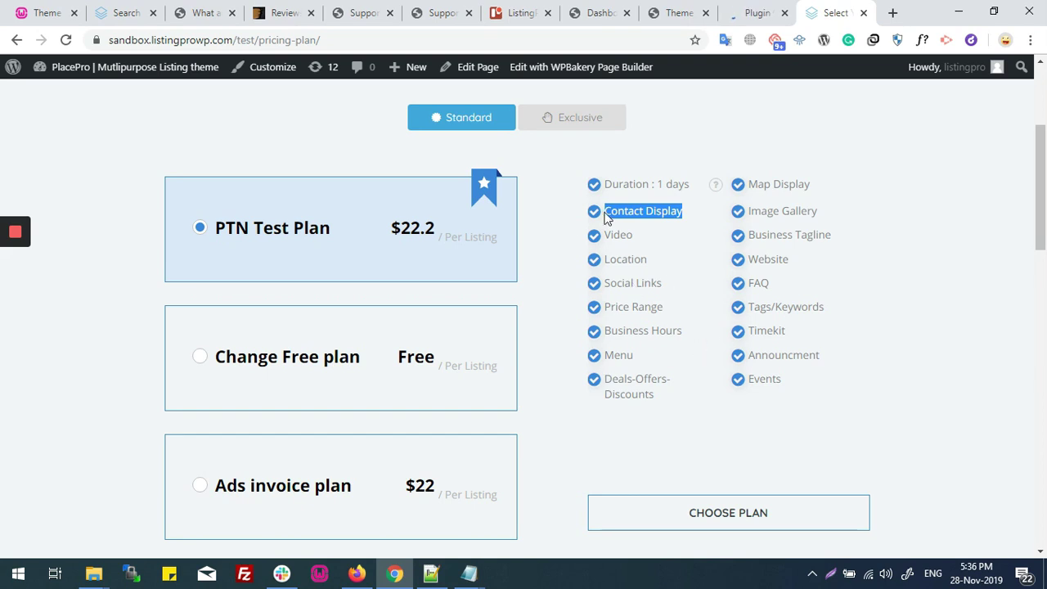
pyautogui.scroll(-3, 606, 212)
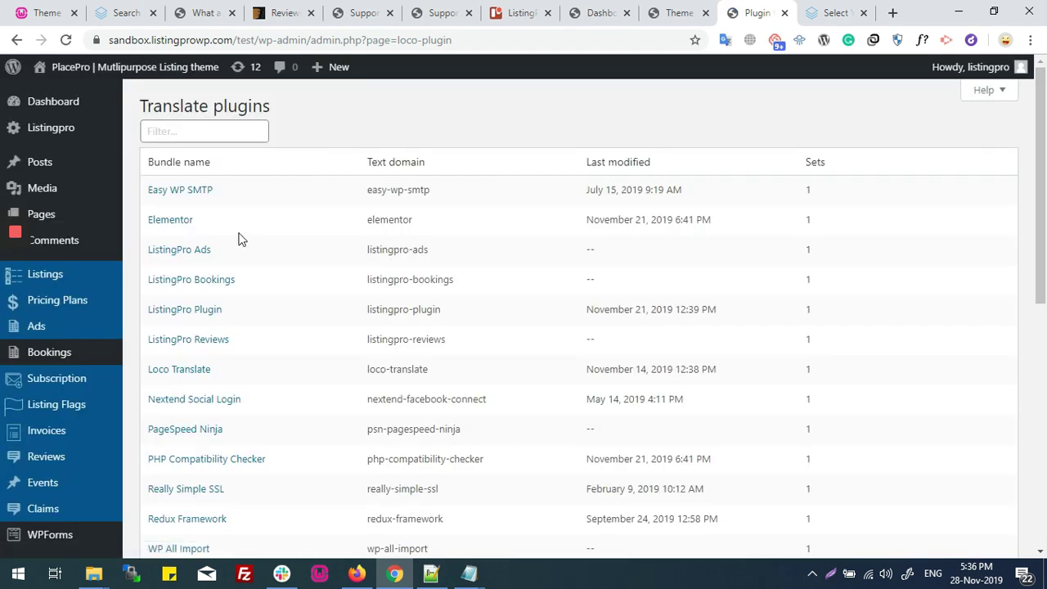
# Create an English (United States) translation of the ListingPro Plugin in its Author languages folder.
pyautogui.click(198, 312)
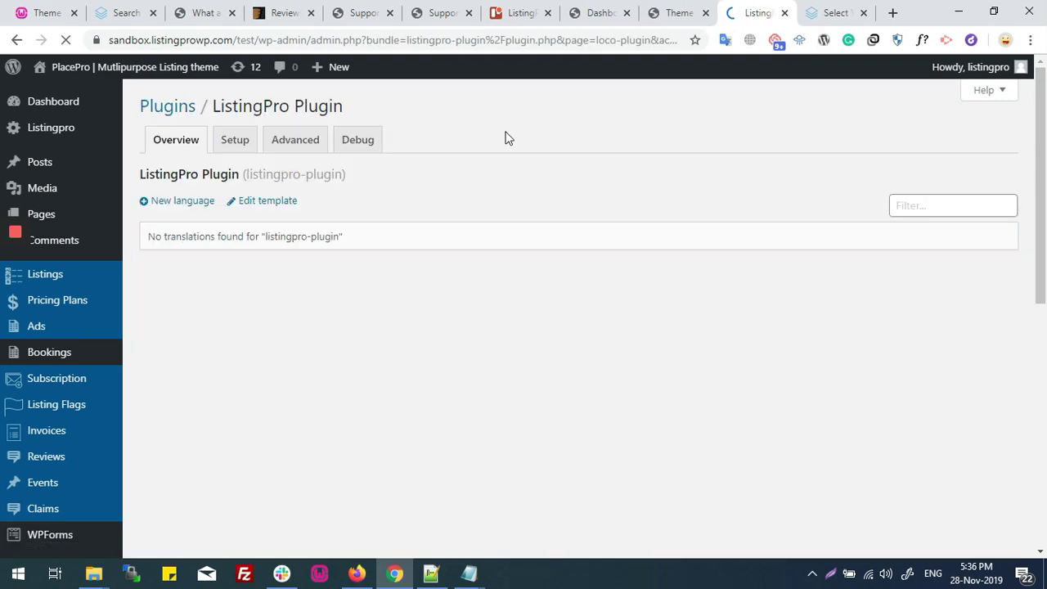
pyautogui.click(168, 204)
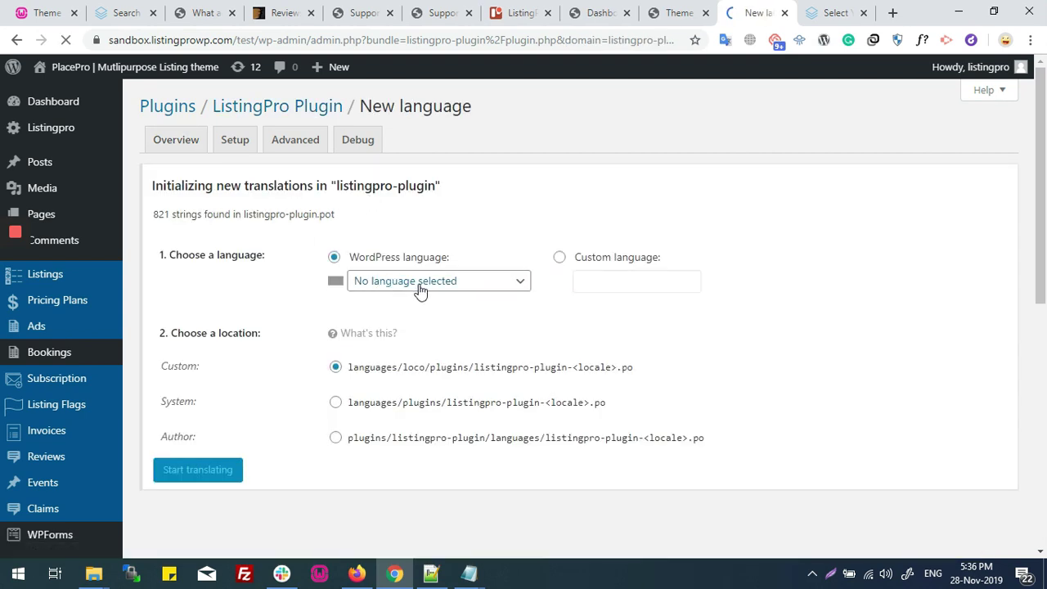
pyautogui.click(420, 281)
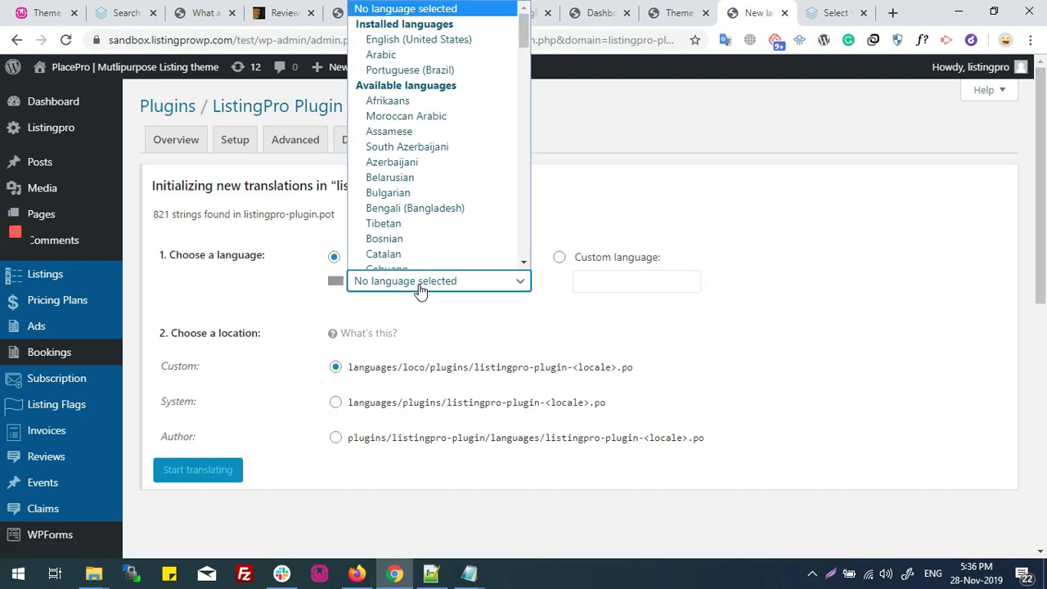
pyautogui.click(419, 41)
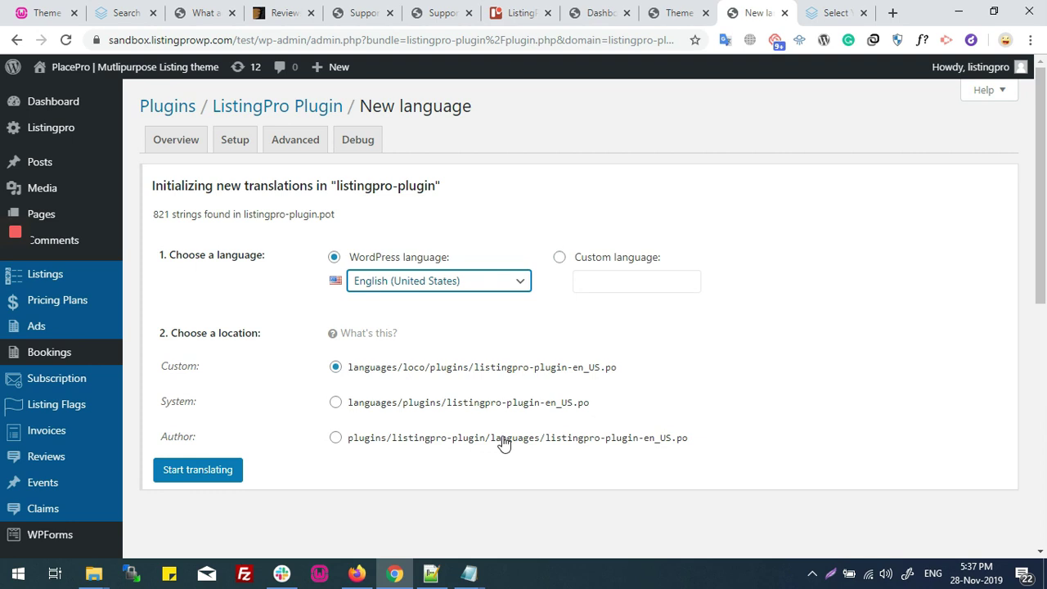
pyautogui.click(336, 437)
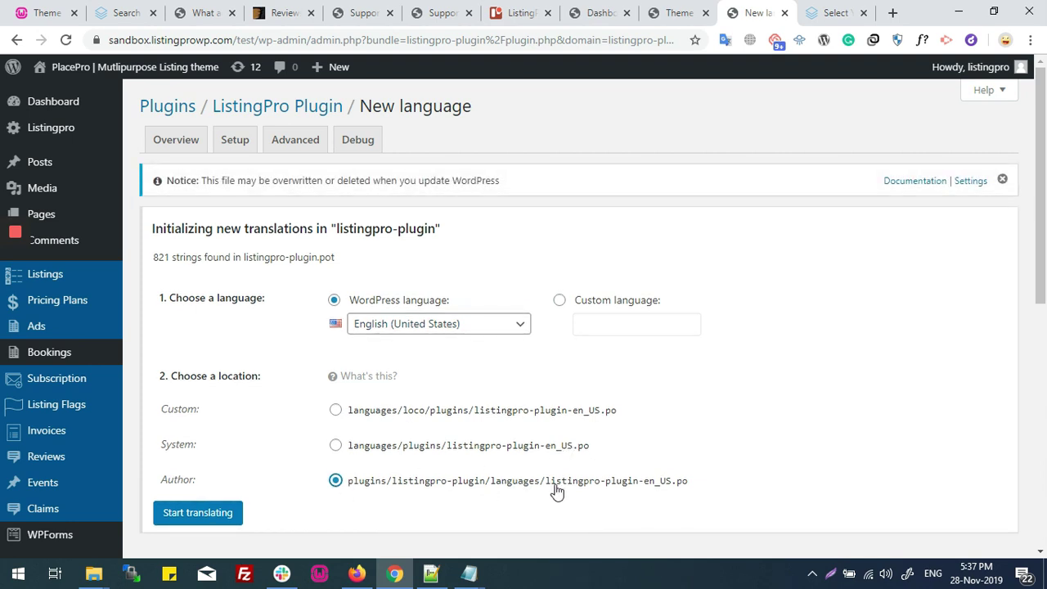
pyautogui.click(189, 510)
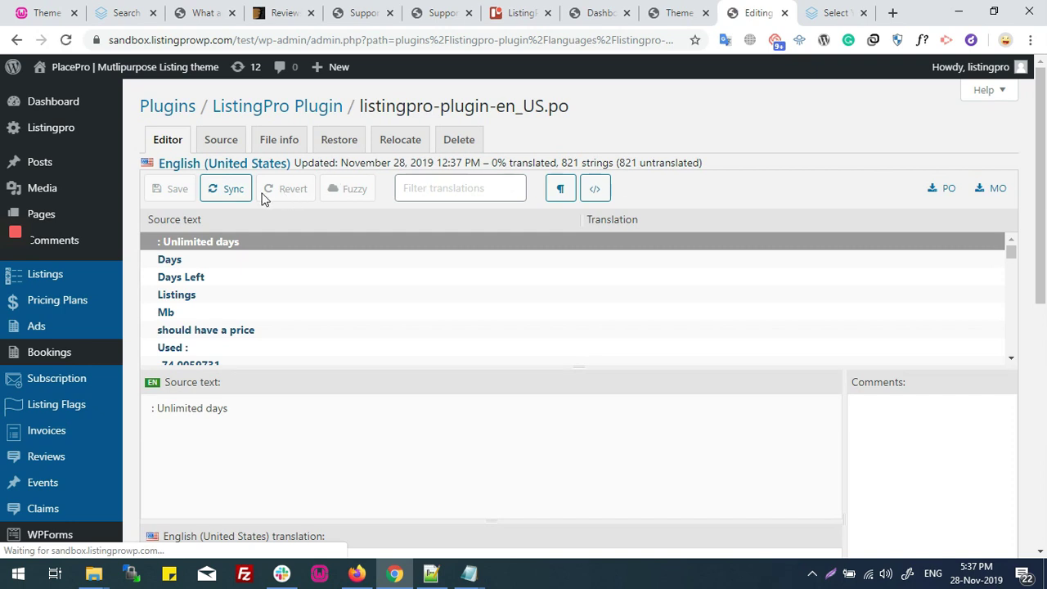
# Sync the plugin's en_US file with listingpro-plugin.pot and filter strings for 'choose plan'.
pyautogui.click(225, 242)
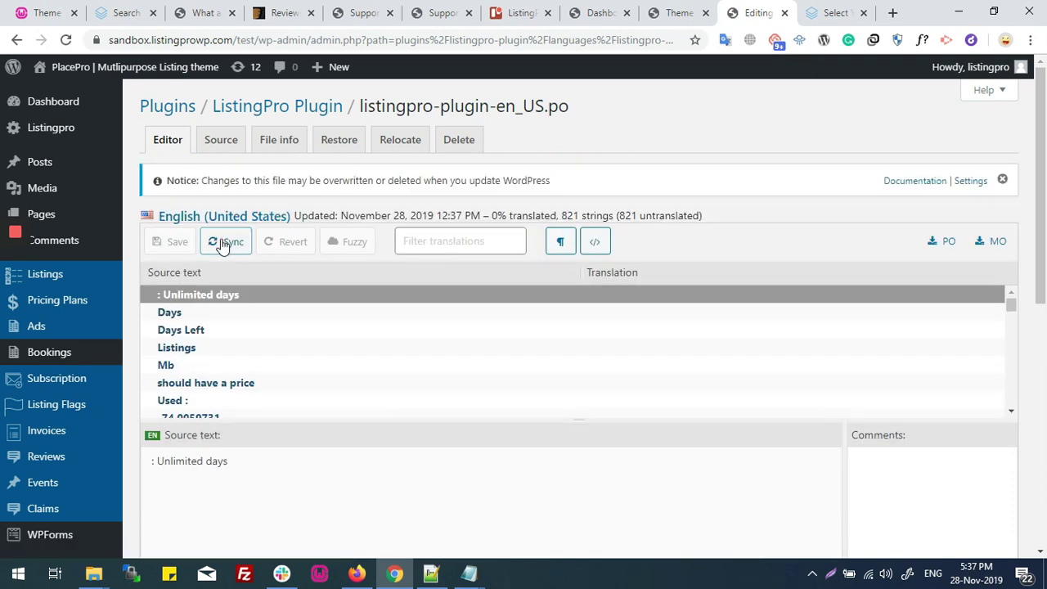
pyautogui.click(486, 280)
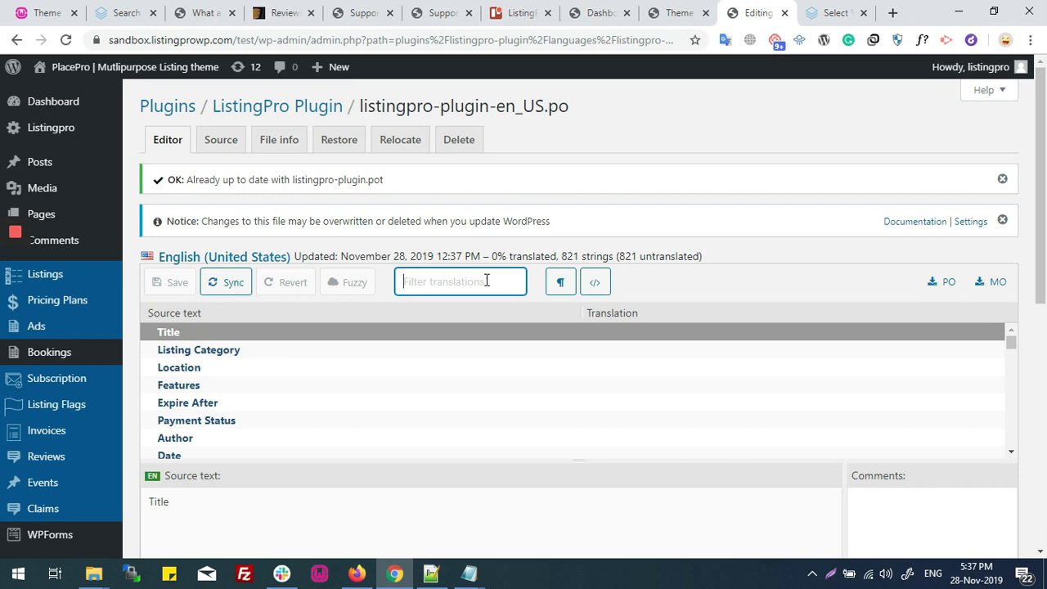
pyautogui.write('ListingPro')
pyautogui.click(858, 11)
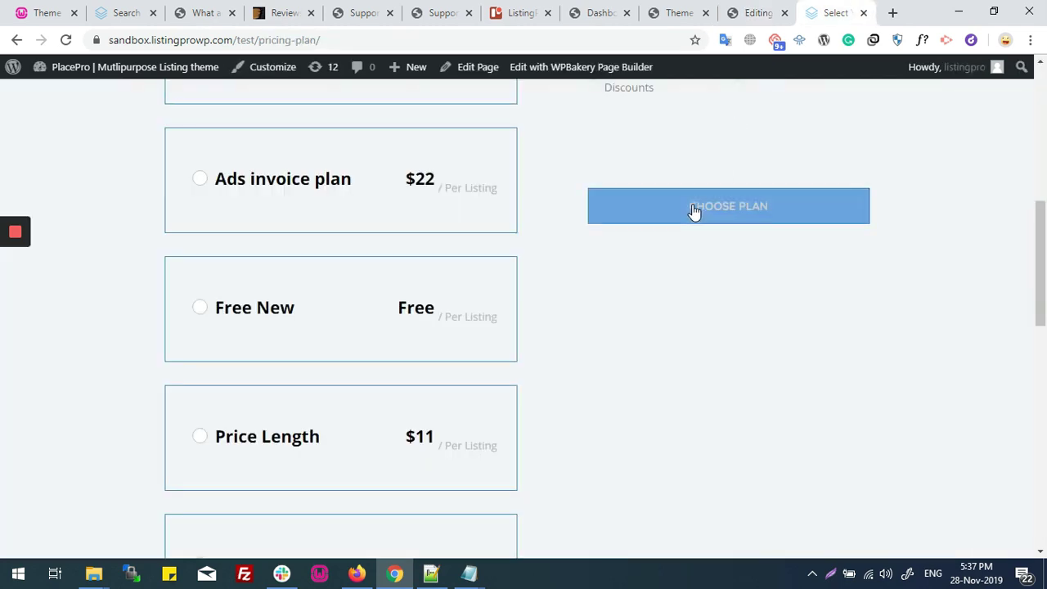
pyautogui.click(756, 12)
pyautogui.hotkey('ctrl', 'a')
pyautogui.write('c')
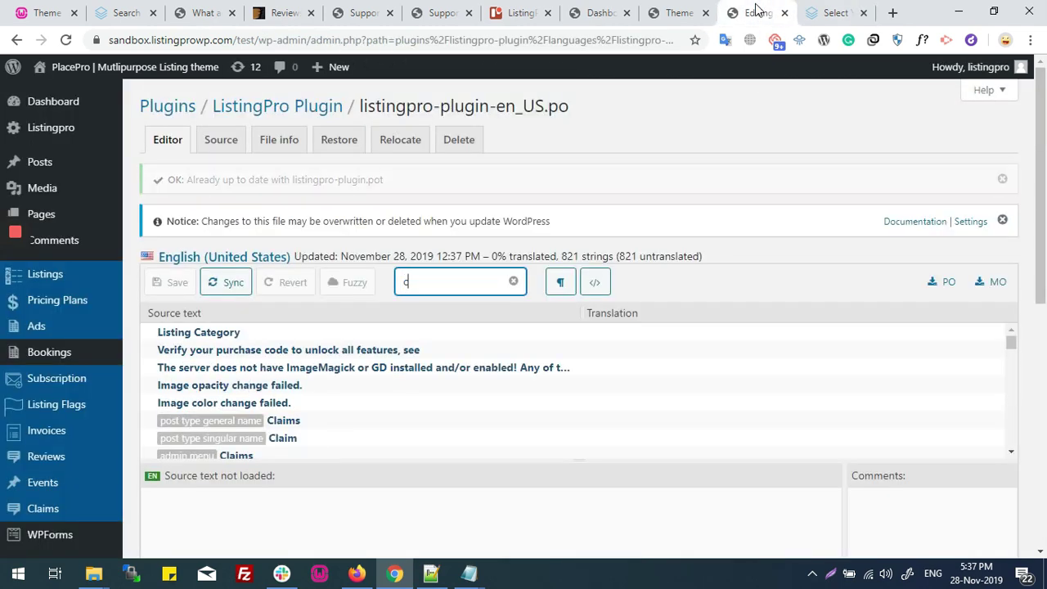
pyautogui.write('hoose plan')
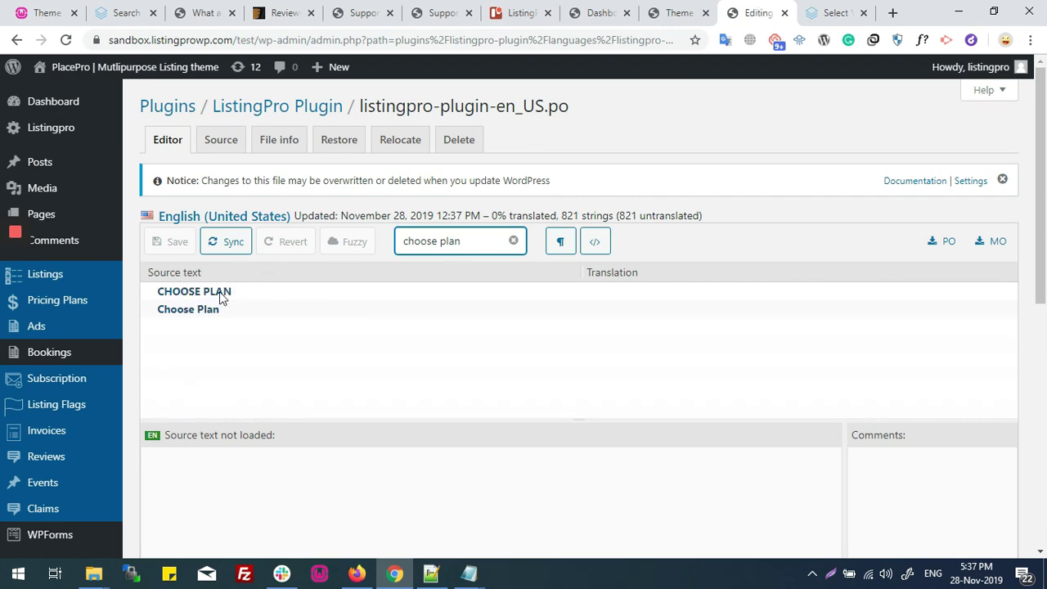
# Choose a plan and scroll through the Submit Your Listing form, from heading to Save & Preview.
pyautogui.click(847, 13)
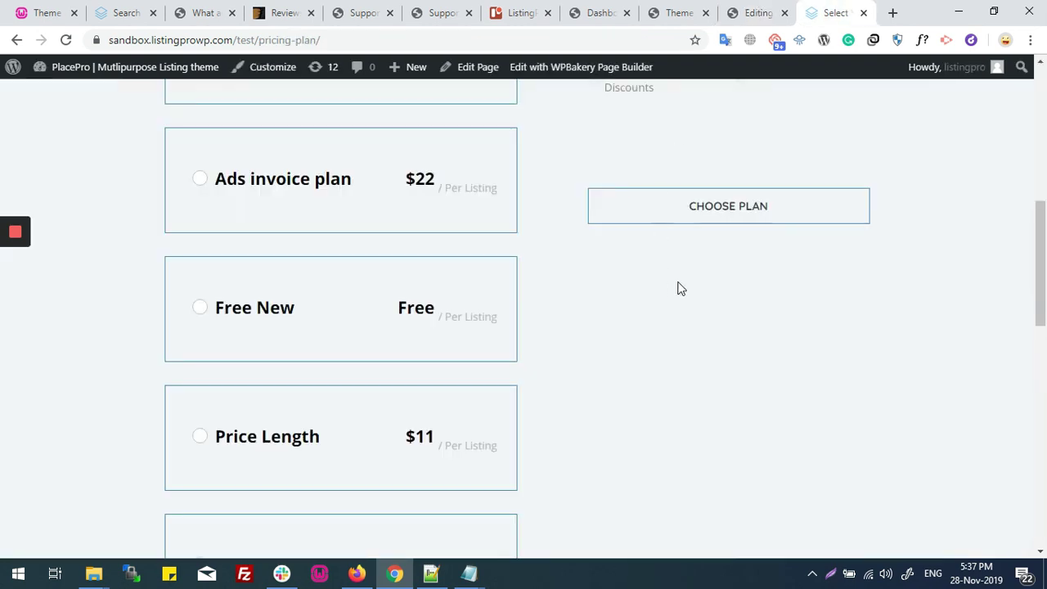
pyautogui.click(724, 217)
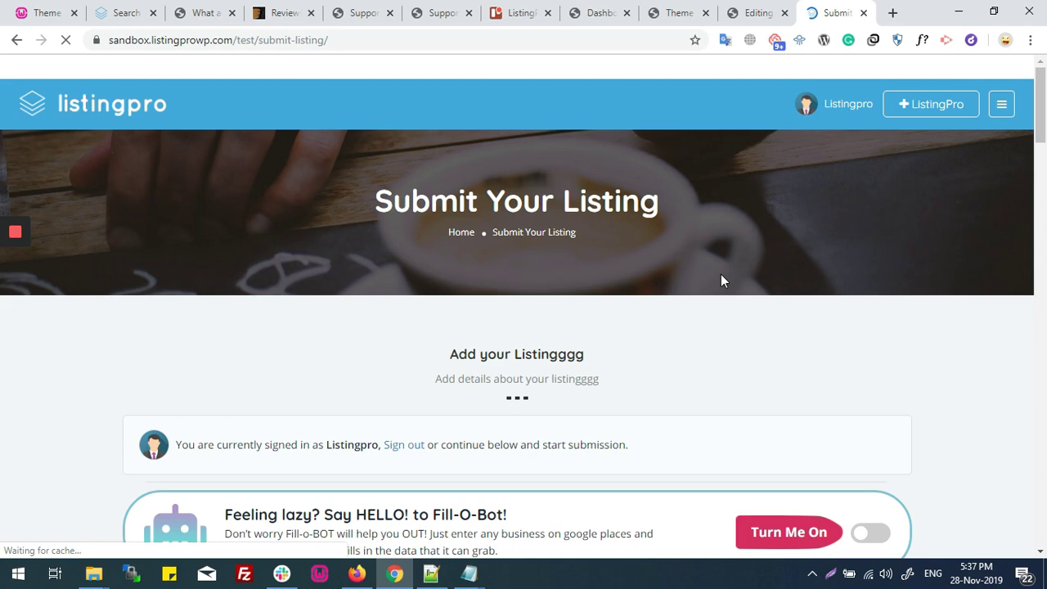
pyautogui.scroll(-5, 720, 281)
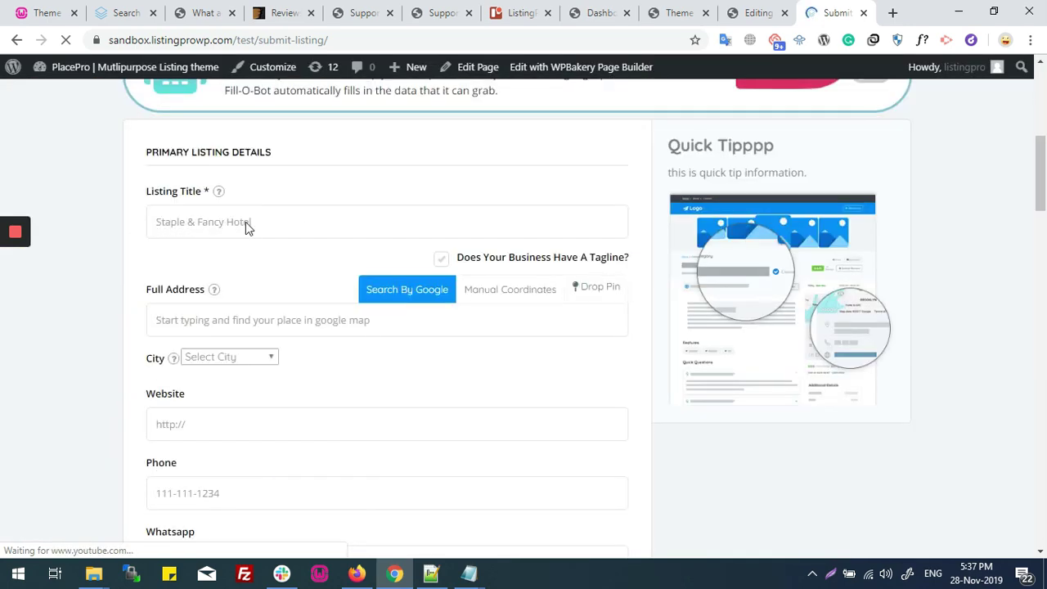
pyautogui.scroll(-15, 572, 328)
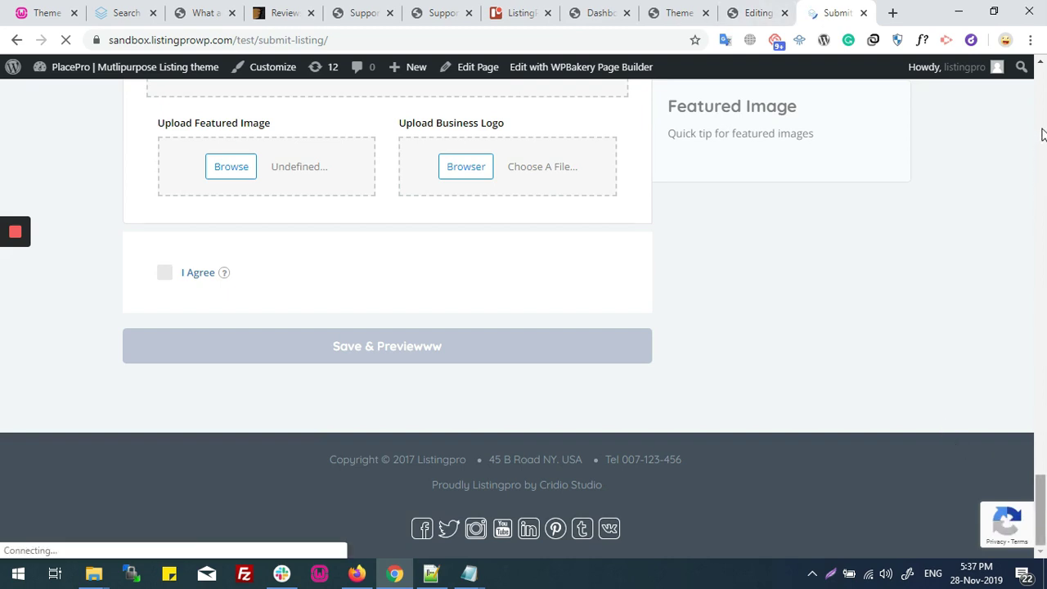
pyautogui.scroll(10, 1042, 123)
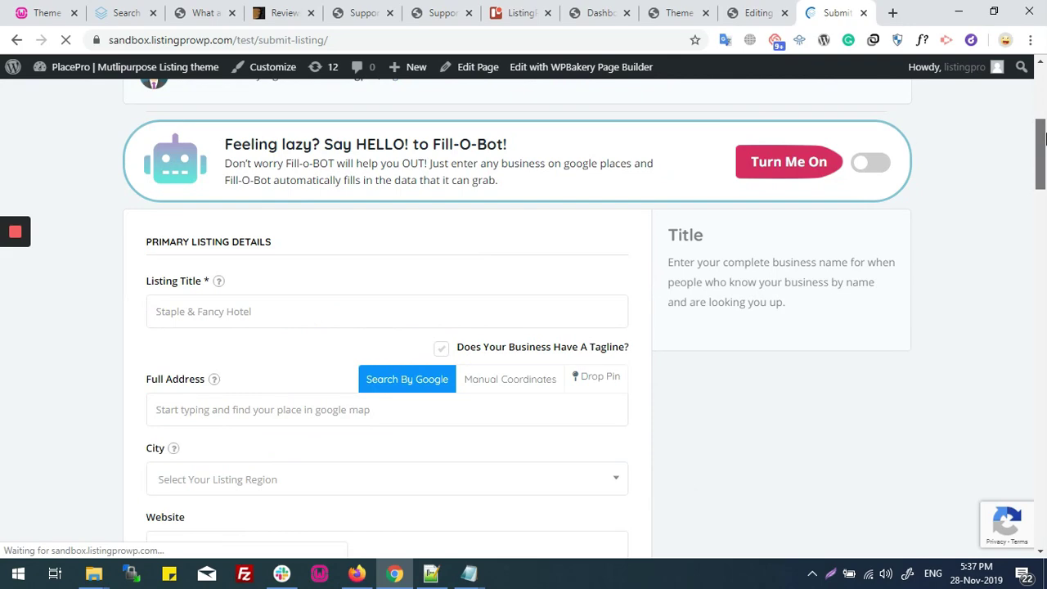
# Filter the plugin strings for 'stapl' to bring up the Staple & Fancy Hotel string.
pyautogui.click(757, 12)
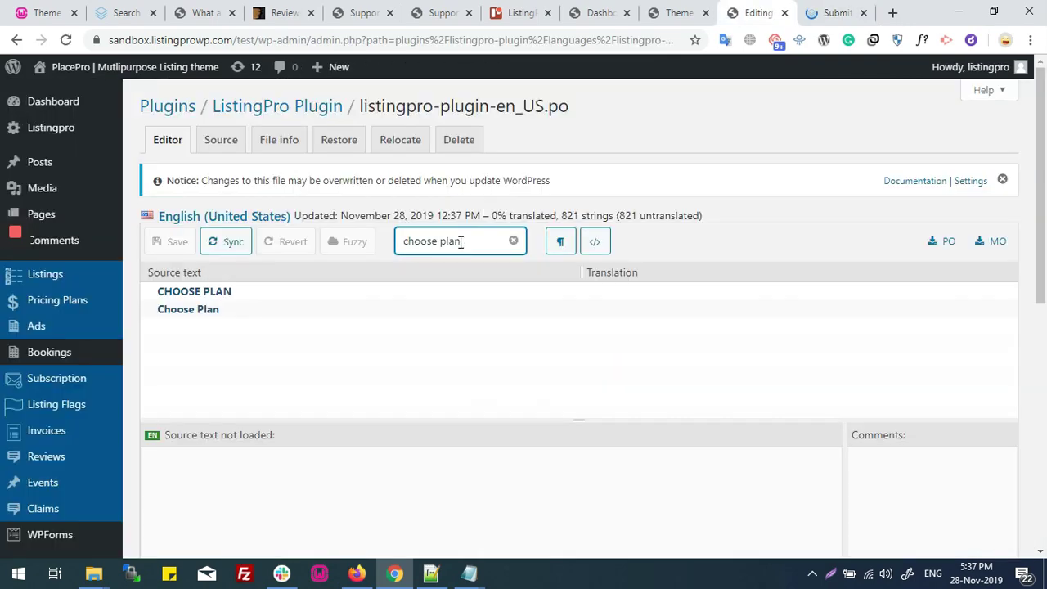
pyautogui.hotkey('ctrl', 'a')
pyautogui.write('stapl')
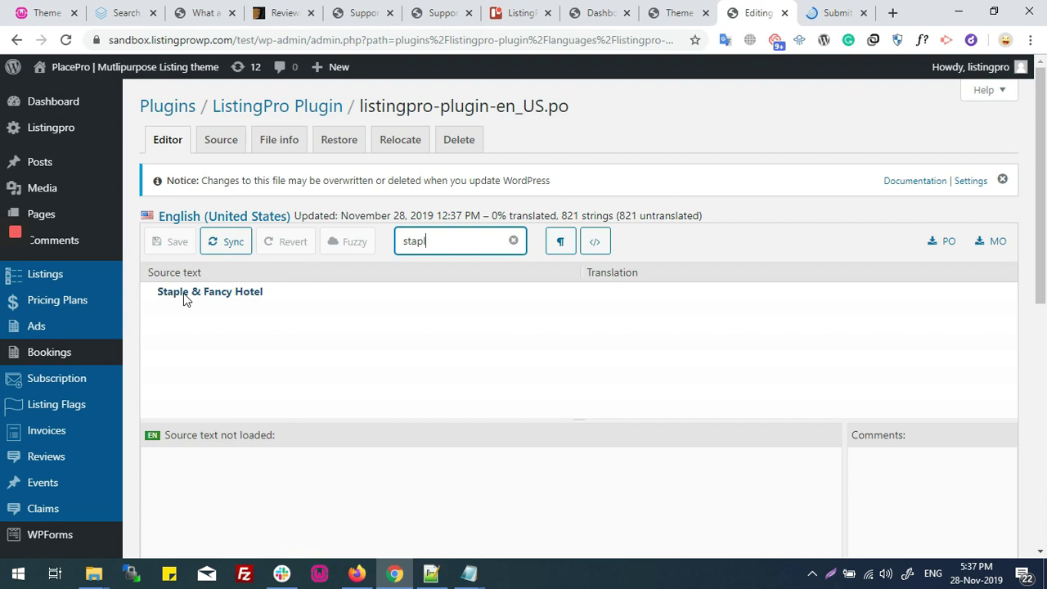
pyautogui.press('Return')
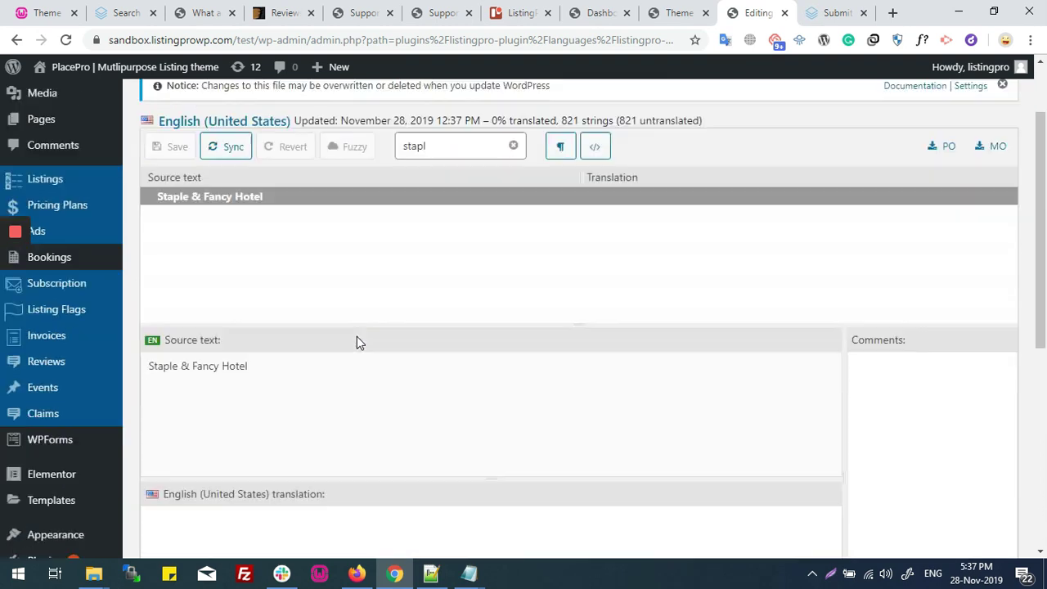
# Enter 'New Text' as its translation and save the file.
pyautogui.scroll(-2, 357, 341)
pyautogui.click(313, 419)
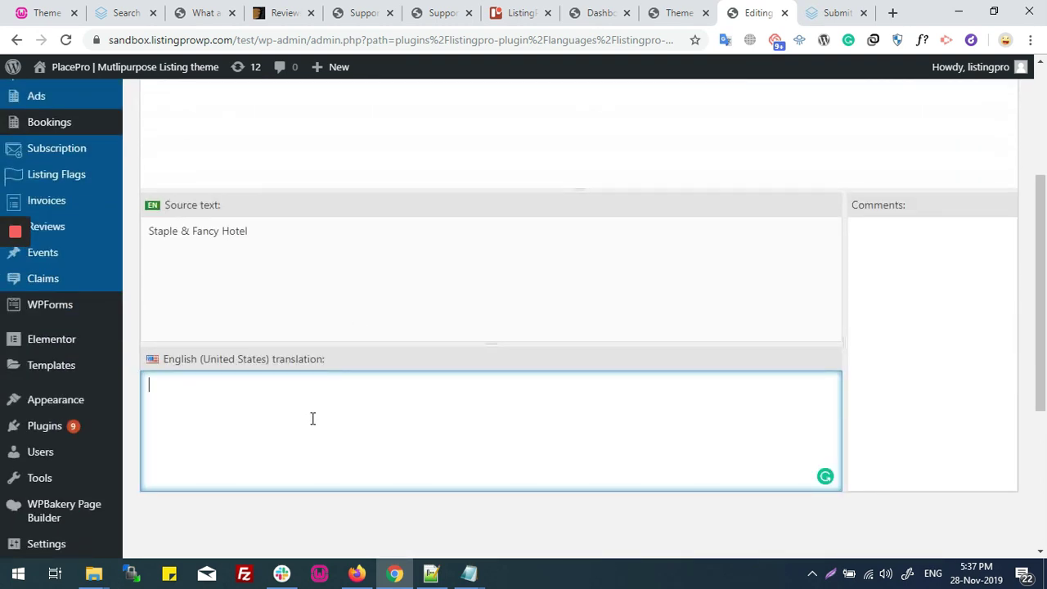
pyautogui.write('New Text')
pyautogui.scroll(4, 311, 418)
pyautogui.click(158, 239)
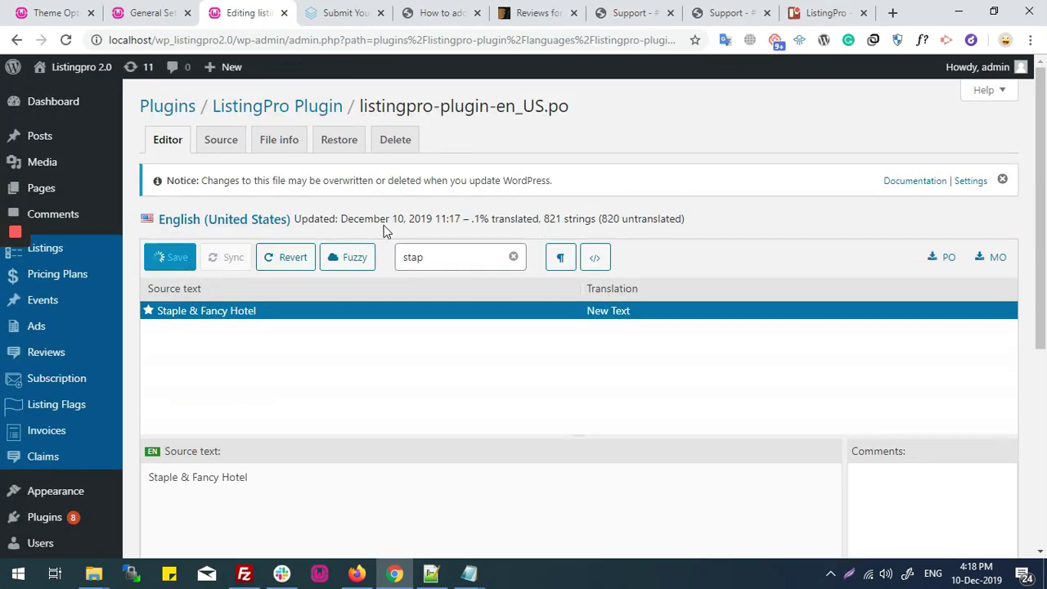
# Reload the Submit Your Listing page, confirming form resubmission, to check the Listing Title placeholder.
pyautogui.click(333, 9)
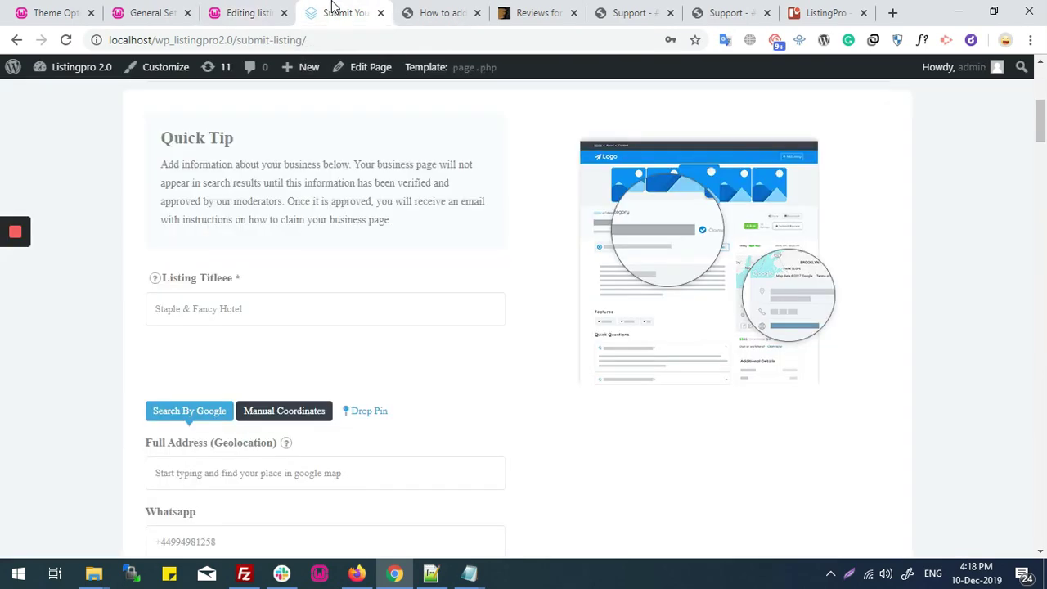
pyautogui.click(65, 39)
pyautogui.click(583, 160)
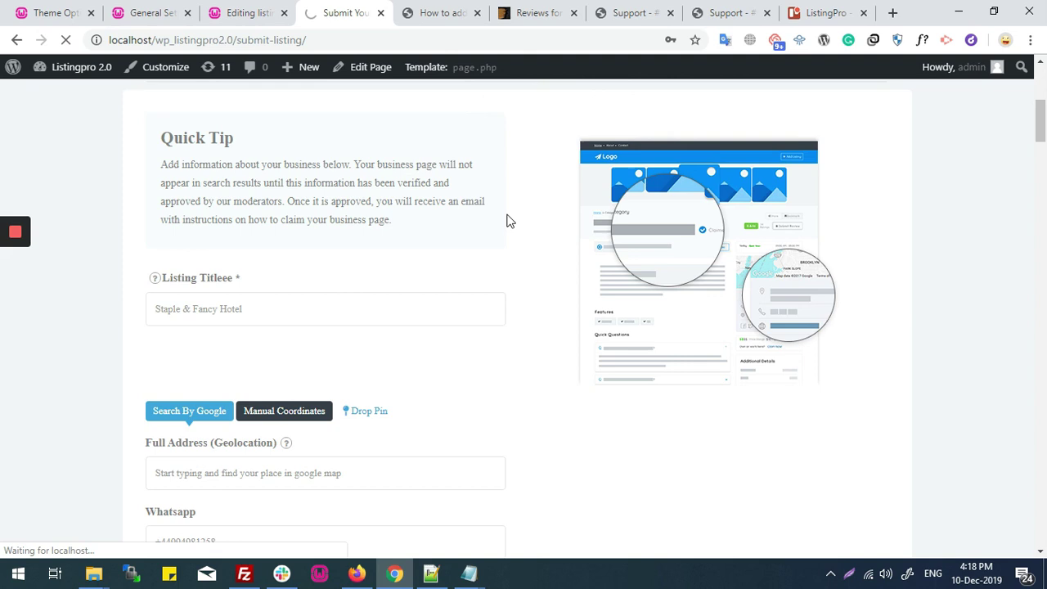